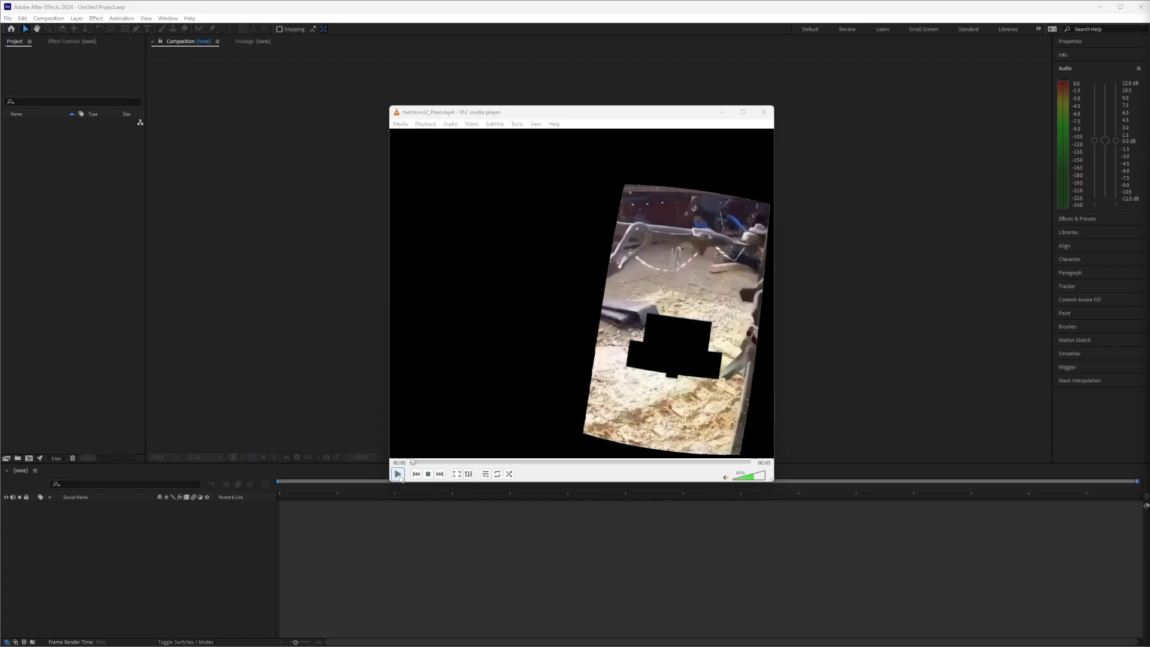
# Play twitterviz2_Pano.mp4 in VLC and skip ahead to near its final frame
pyautogui.click(398, 473)
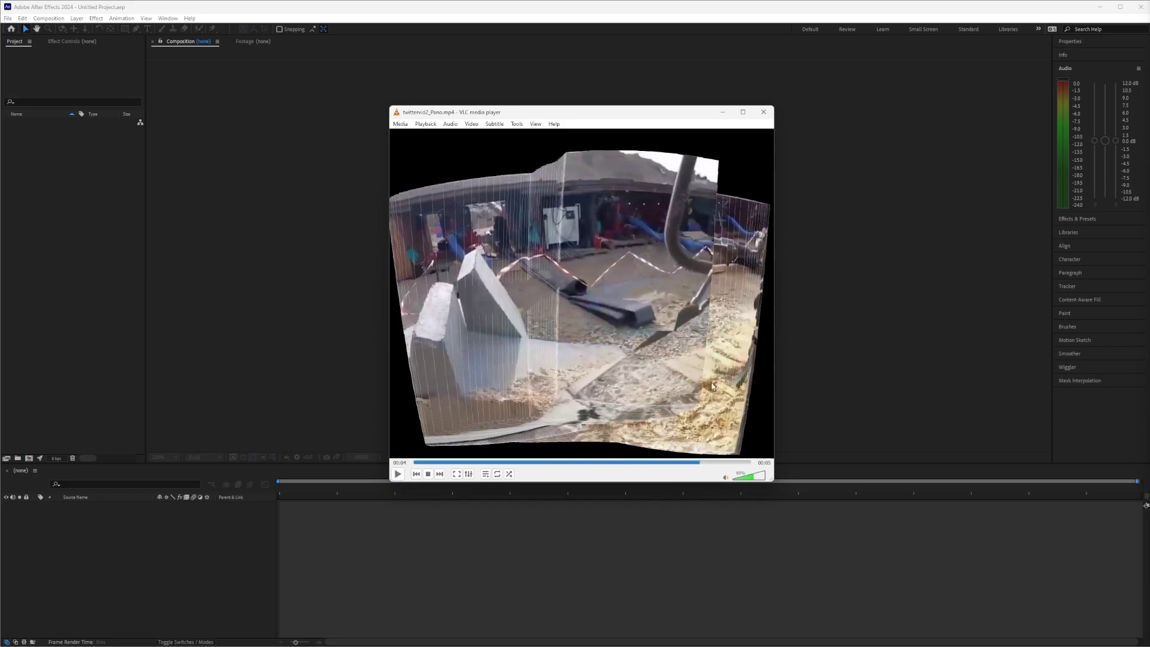
pyautogui.moveTo(702, 463); pyautogui.dragTo(742, 463)
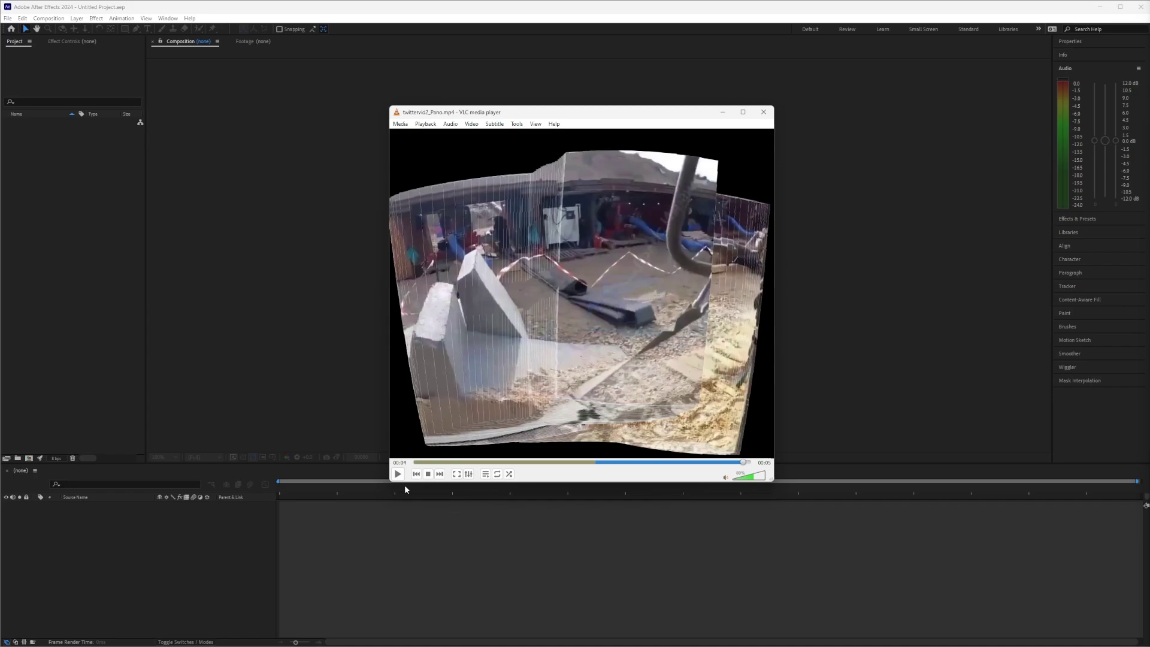
# Close VLC and import the Twitter clip from 02 - Panorama Paint_Gaza > Sources as a new composition
pyautogui.click(772, 112)
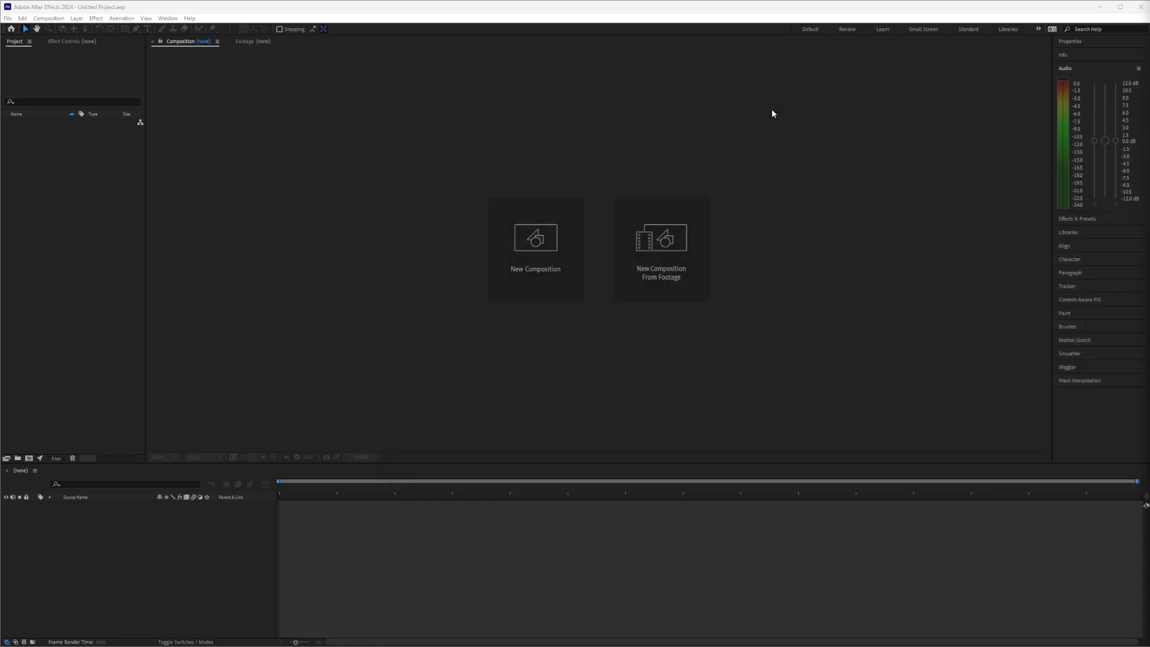
pyautogui.click(8, 19)
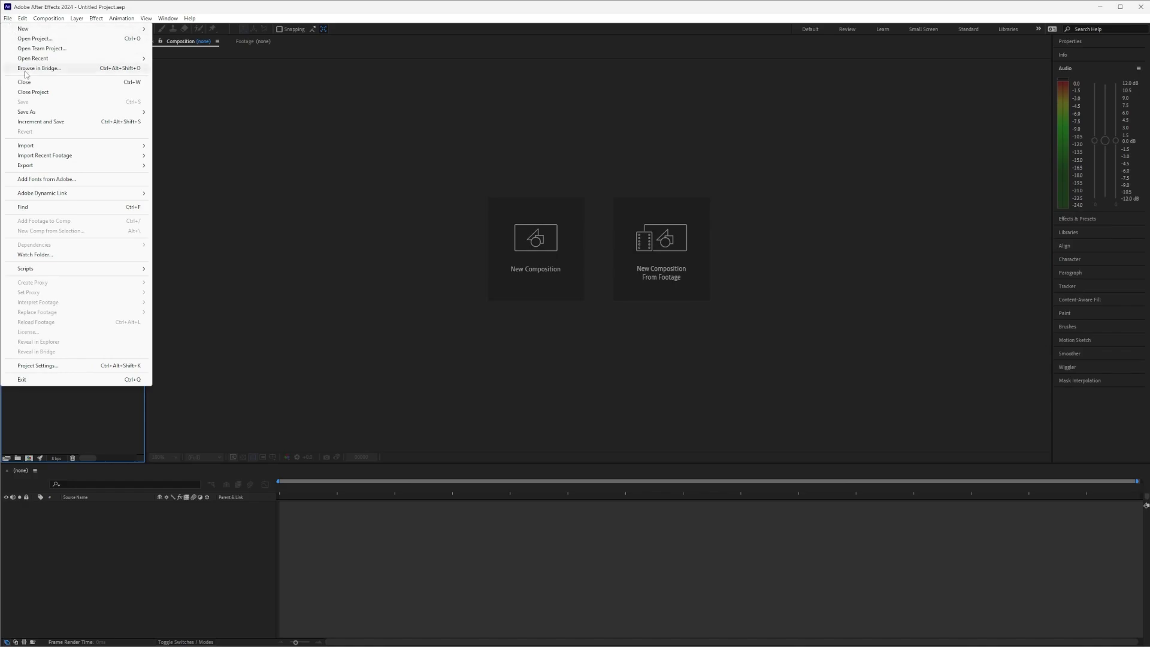
pyautogui.moveTo(58, 146)
pyautogui.click(192, 146)
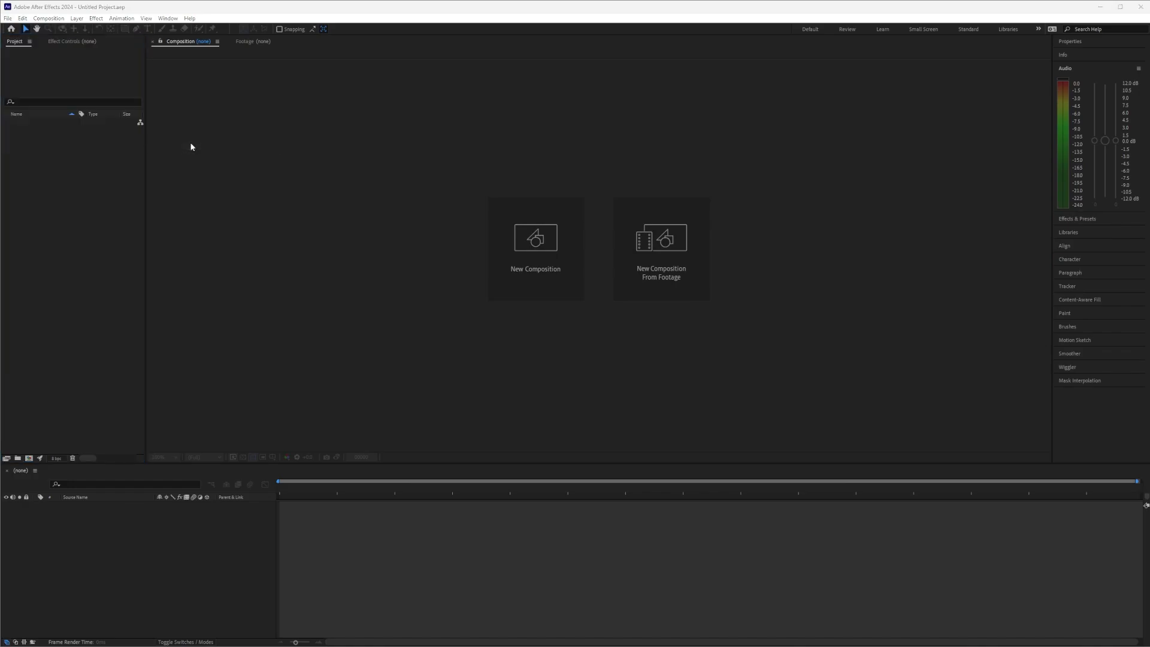
pyautogui.click(516, 114)
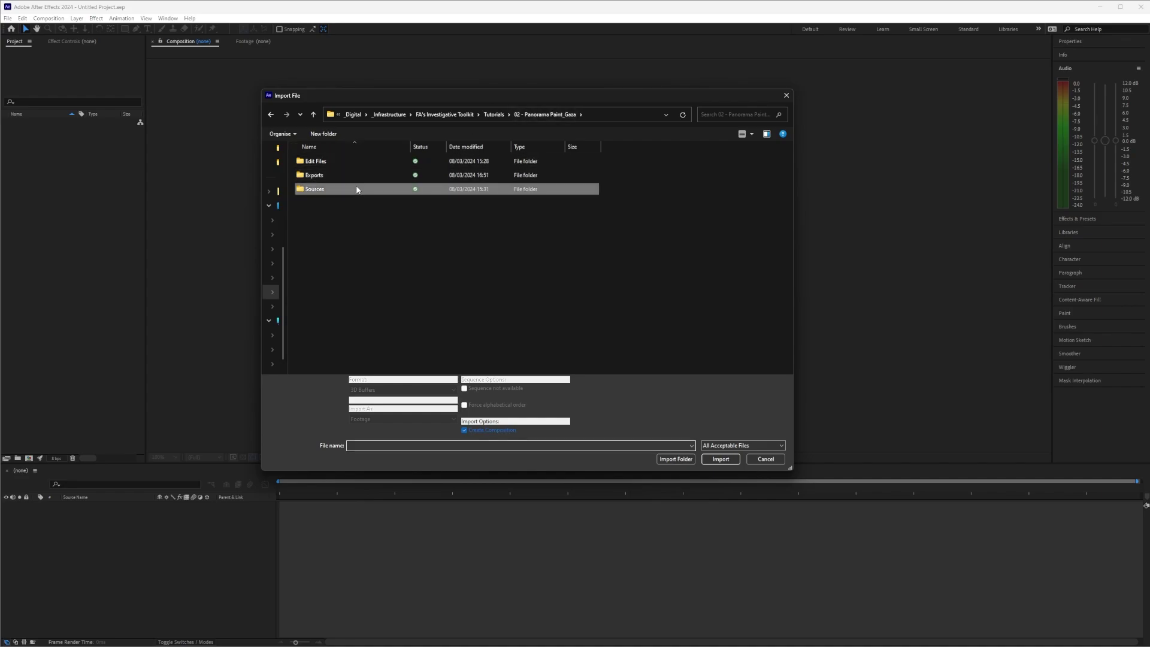
pyautogui.doubleClick(358, 187)
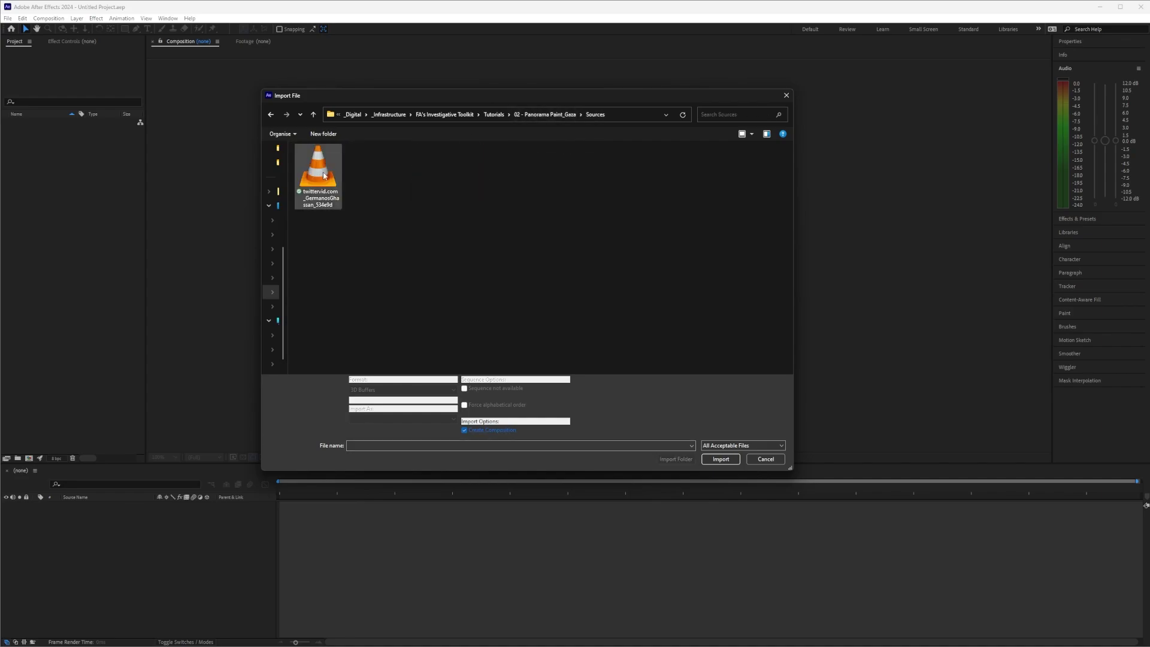
pyautogui.click(721, 459)
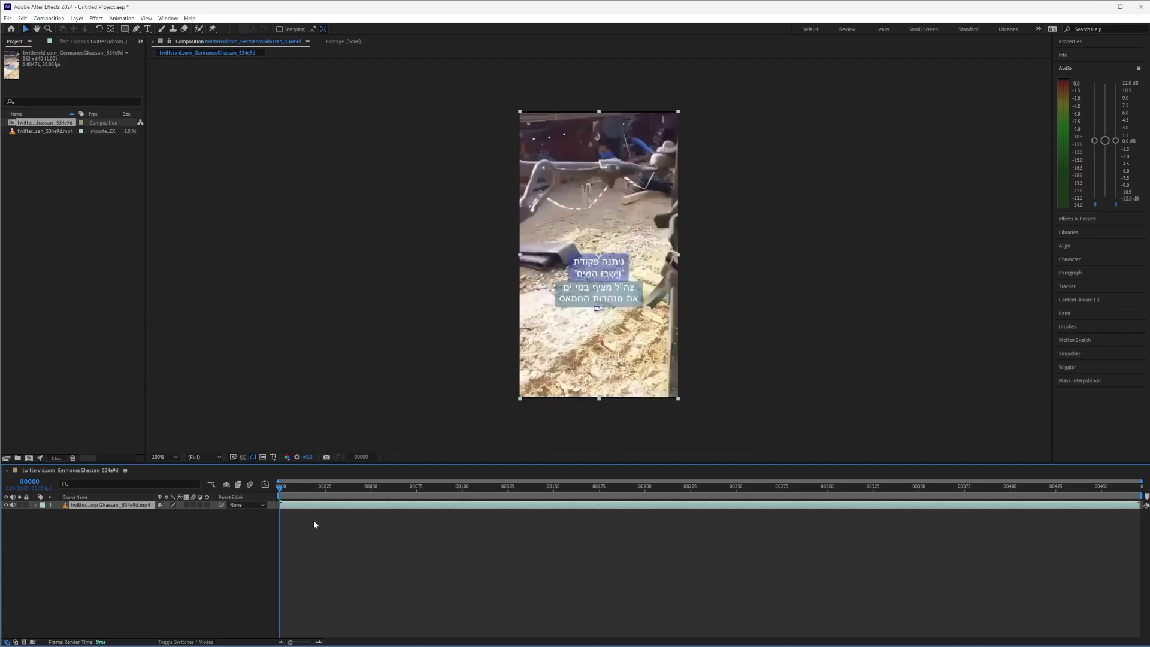
pyautogui.moveTo(282, 490); pyautogui.dragTo(366, 488)
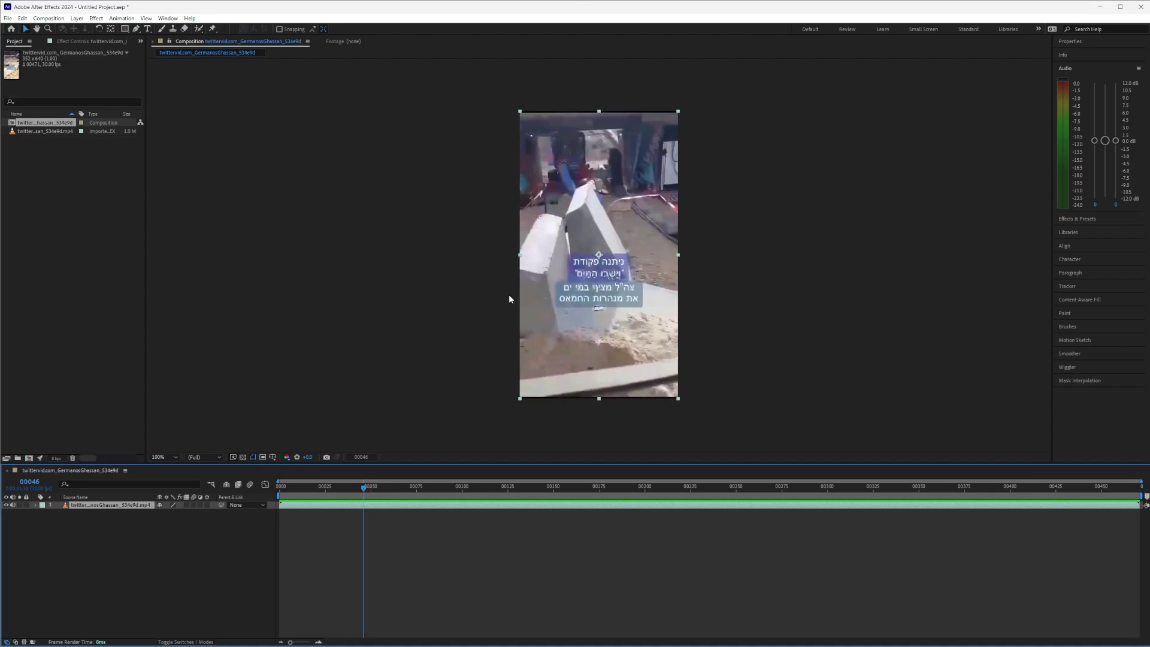
pyautogui.moveTo(366, 493); pyautogui.dragTo(398, 483)
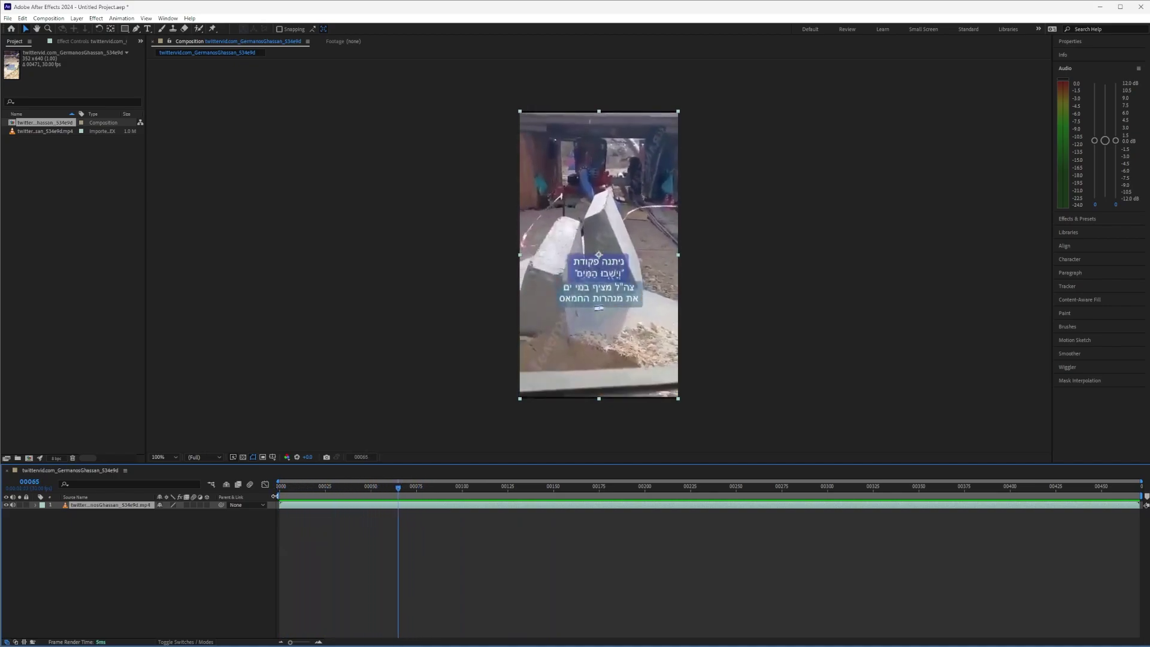
# Set the work area from frame 00065 to 00142 and scrub within it
pyautogui.moveTo(275, 496); pyautogui.dragTo(541, 489)
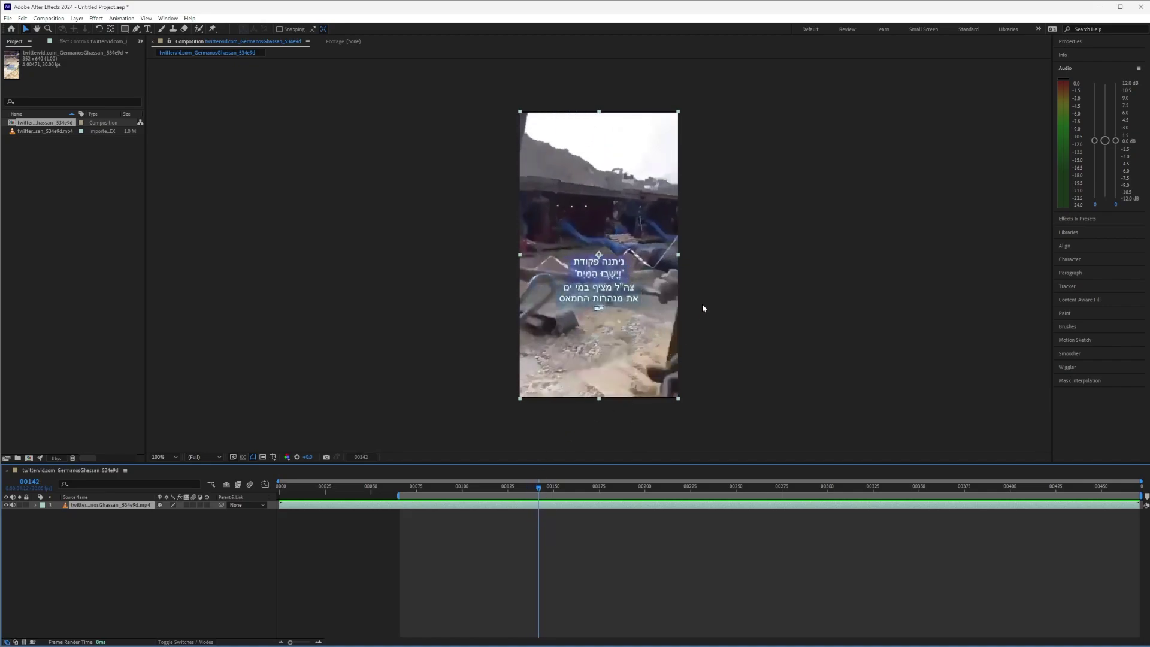
pyautogui.moveTo(1141, 496); pyautogui.dragTo(543, 567)
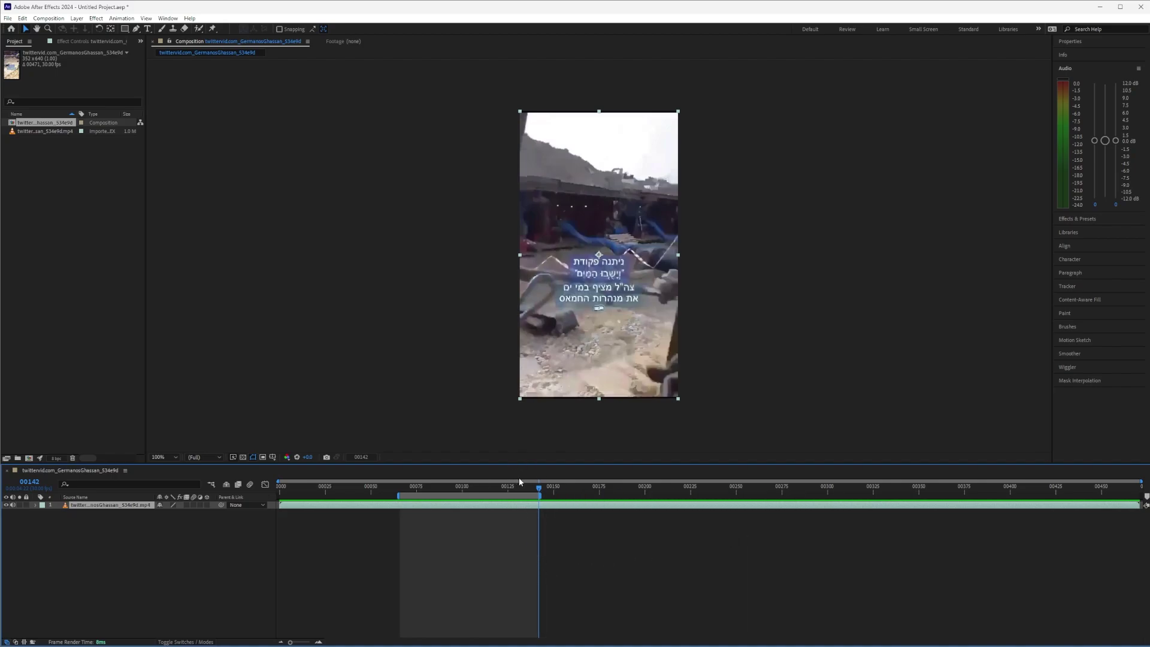
pyautogui.moveTo(540, 492); pyautogui.dragTo(400, 515)
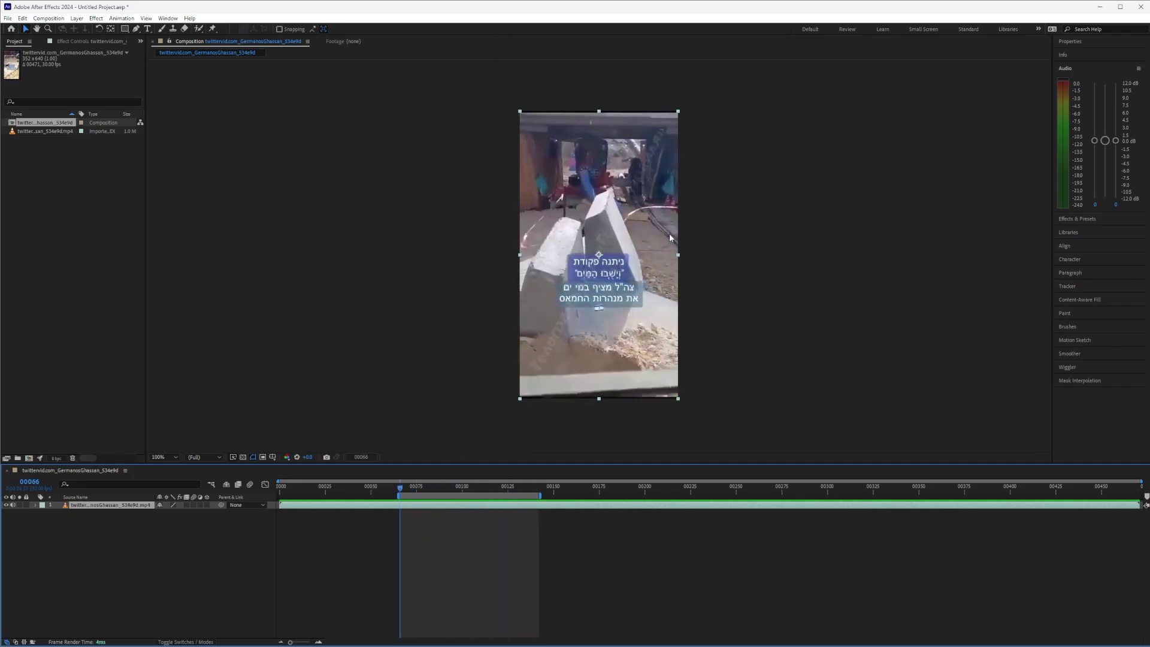
# Magnify the Composition viewer to 200% and pan to the Hebrew caption boxes
pyautogui.scroll(4, 605, 180)
pyautogui.moveTo(623, 184); pyautogui.dragTo(627, 431)
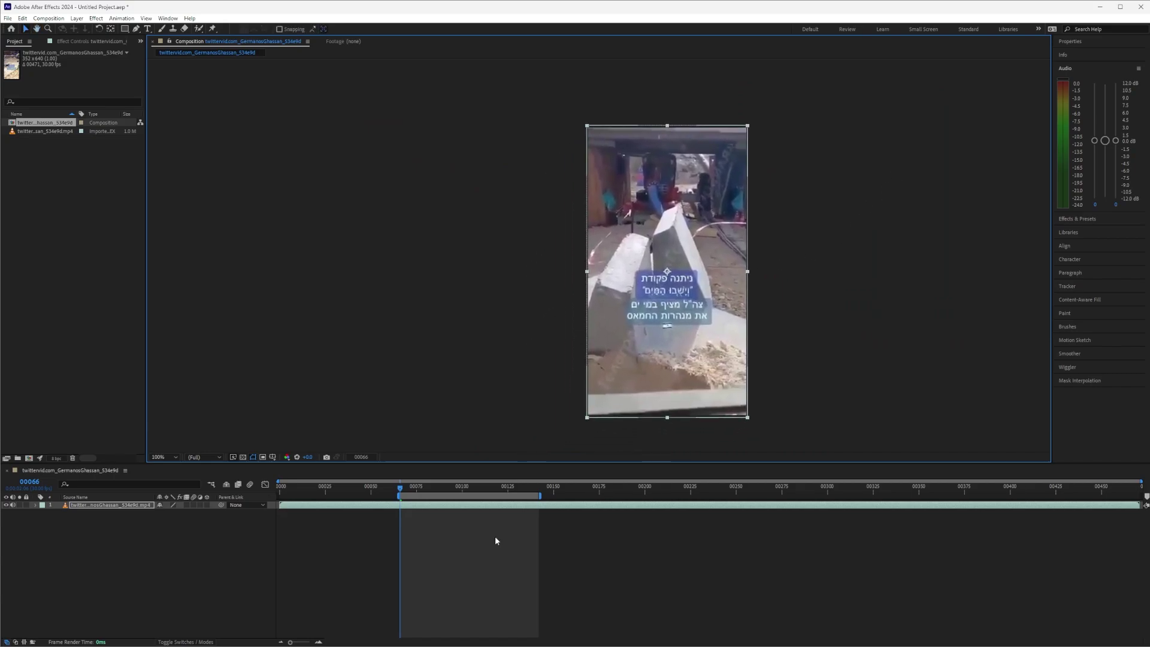
pyautogui.moveTo(401, 489)
pyautogui.mouseDown()
pyautogui.moveTo(540, 487)
pyautogui.moveTo(401, 488)
pyautogui.mouseUp()
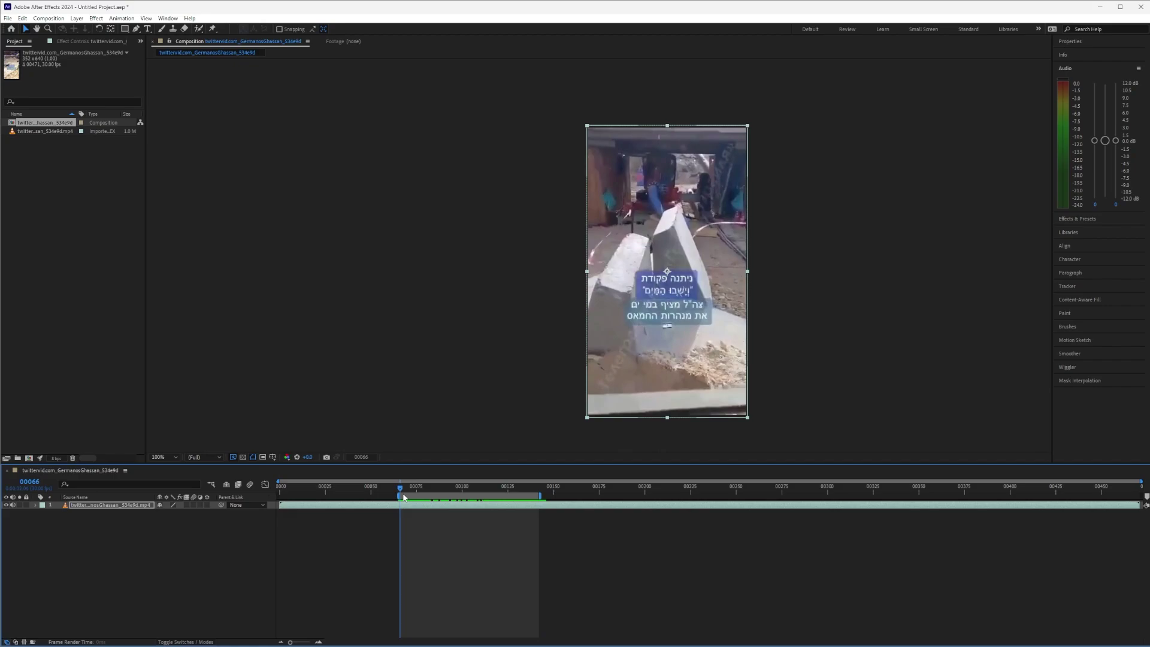
pyautogui.press('.')
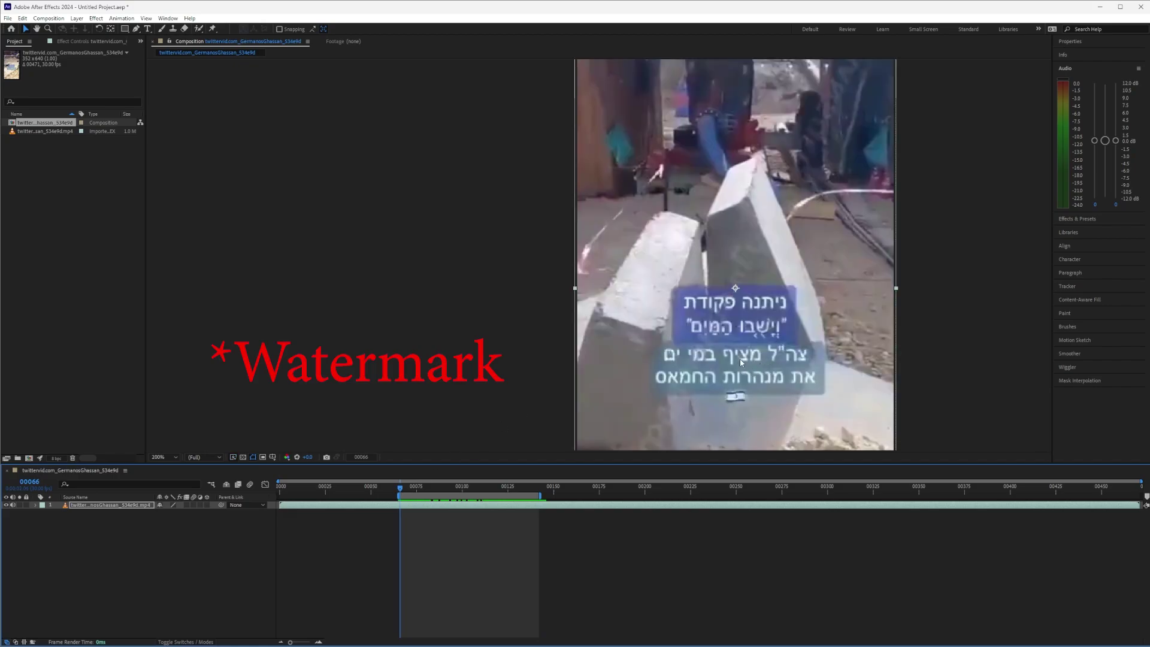
pyautogui.moveTo(705, 307)
pyautogui.mouseDown()
pyautogui.moveTo(694, 248)
pyautogui.moveTo(733, 212)
pyautogui.moveTo(689, 298)
pyautogui.mouseUp()
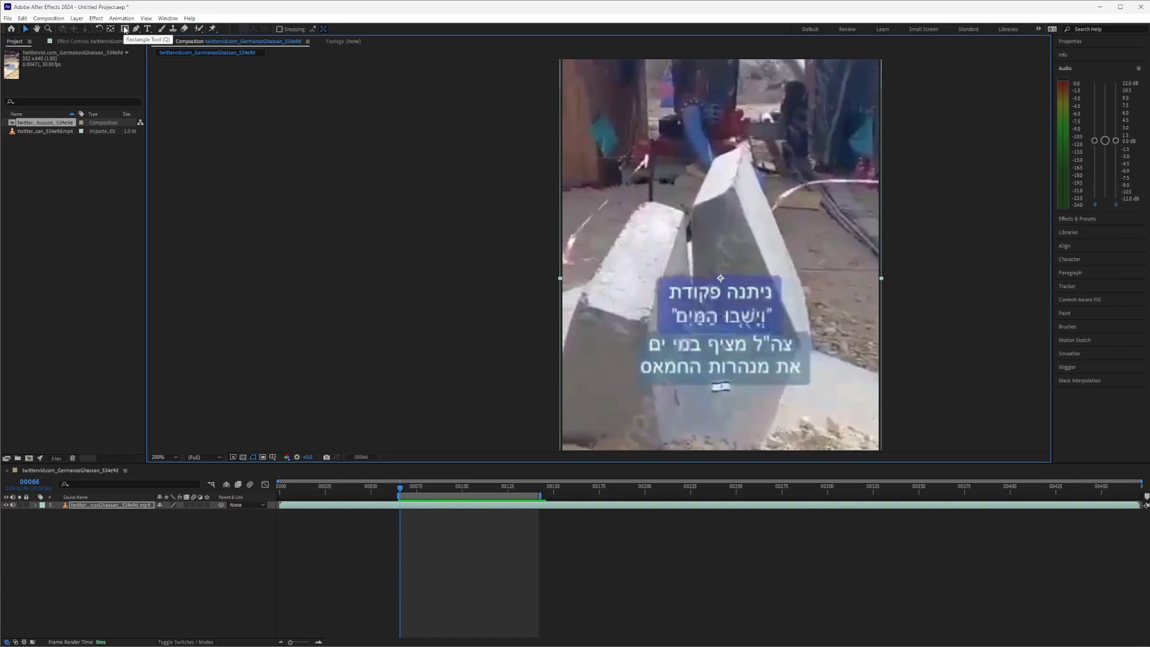
# Draw rectangle masks over the caption boxes, set them to Subtract, and preview the result
pyautogui.click(124, 29)
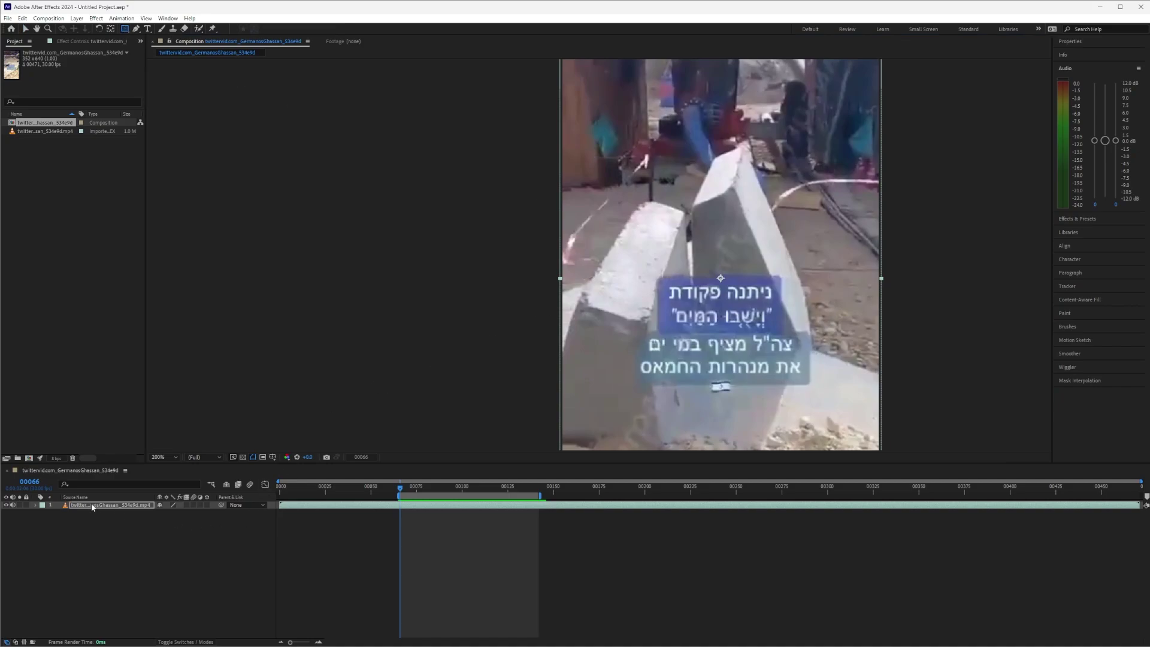
pyautogui.moveTo(653, 272)
pyautogui.mouseDown()
pyautogui.moveTo(761, 343)
pyautogui.moveTo(785, 339)
pyautogui.mouseUp()
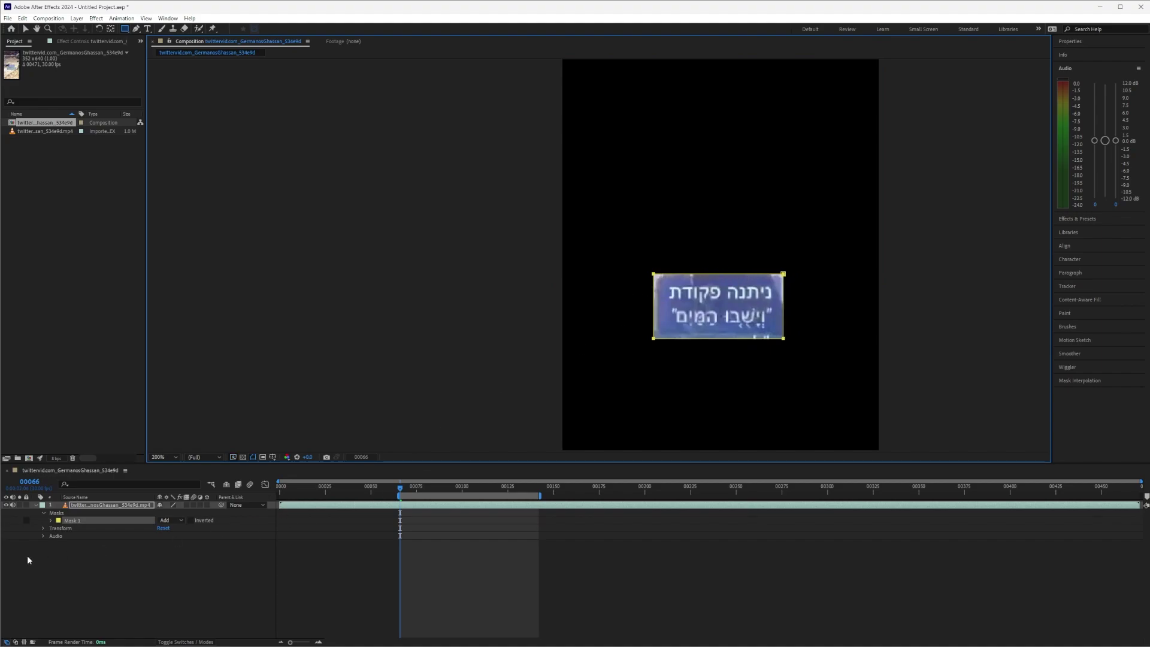
pyautogui.click(181, 521)
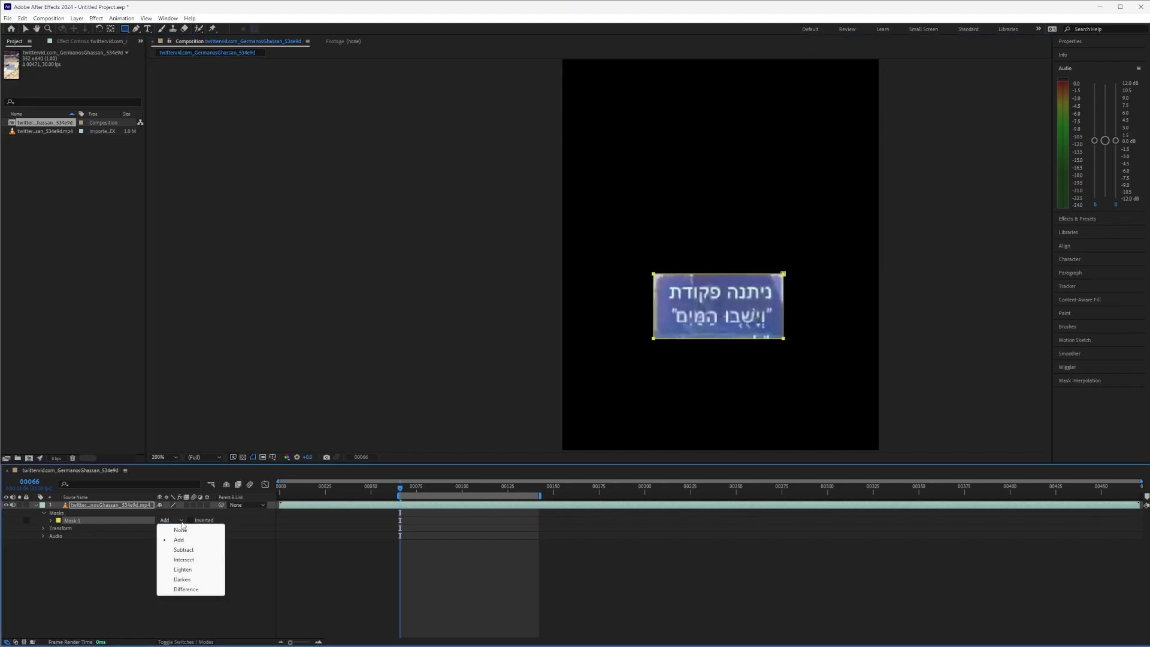
pyautogui.click(186, 550)
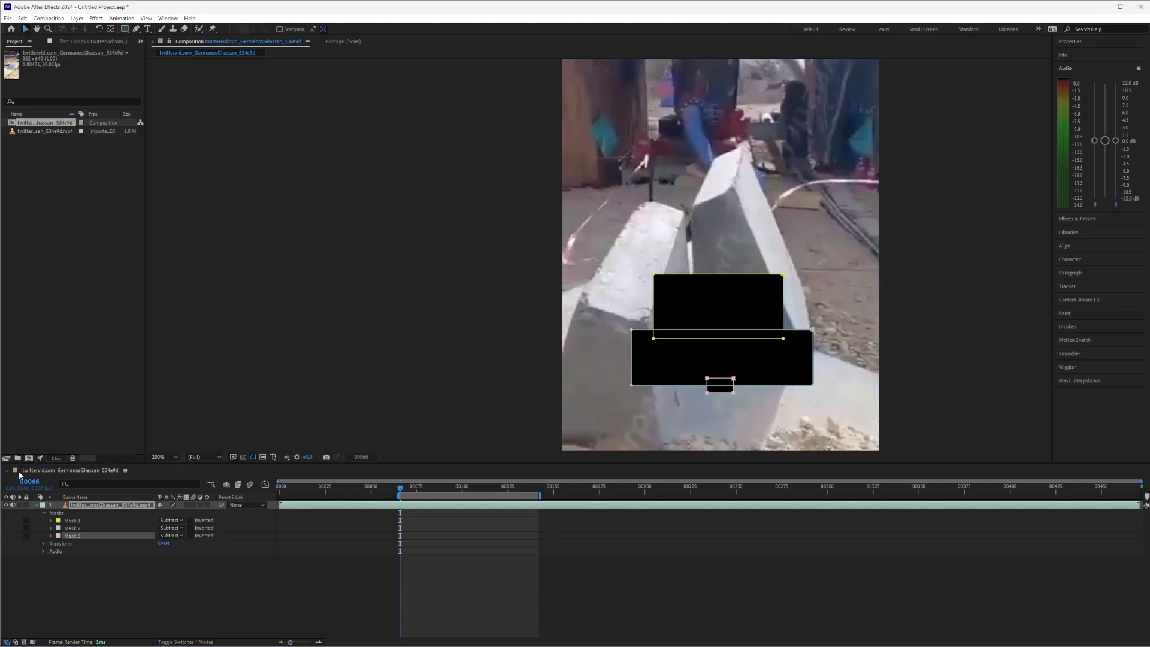
pyautogui.click(51, 536)
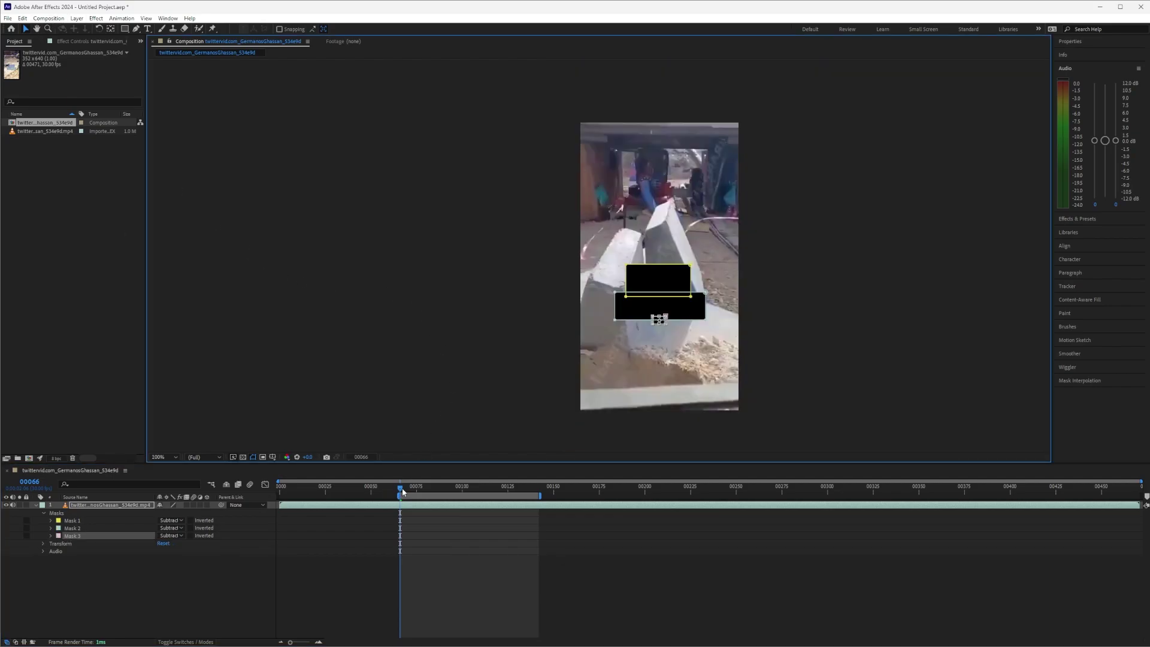
pyautogui.moveTo(401, 492)
pyautogui.mouseDown()
pyautogui.moveTo(557, 509)
pyautogui.moveTo(419, 504)
pyautogui.mouseUp()
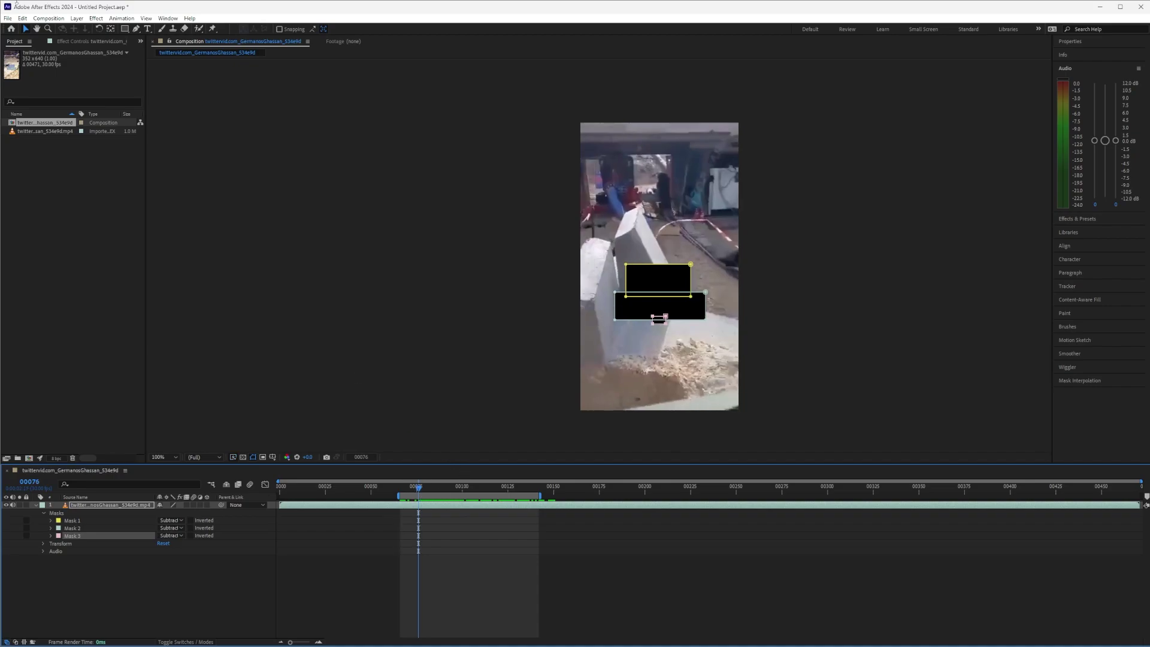
# Send the composition to the Adobe Media Encoder queue
pyautogui.click(7, 18)
pyautogui.moveTo(95, 167)
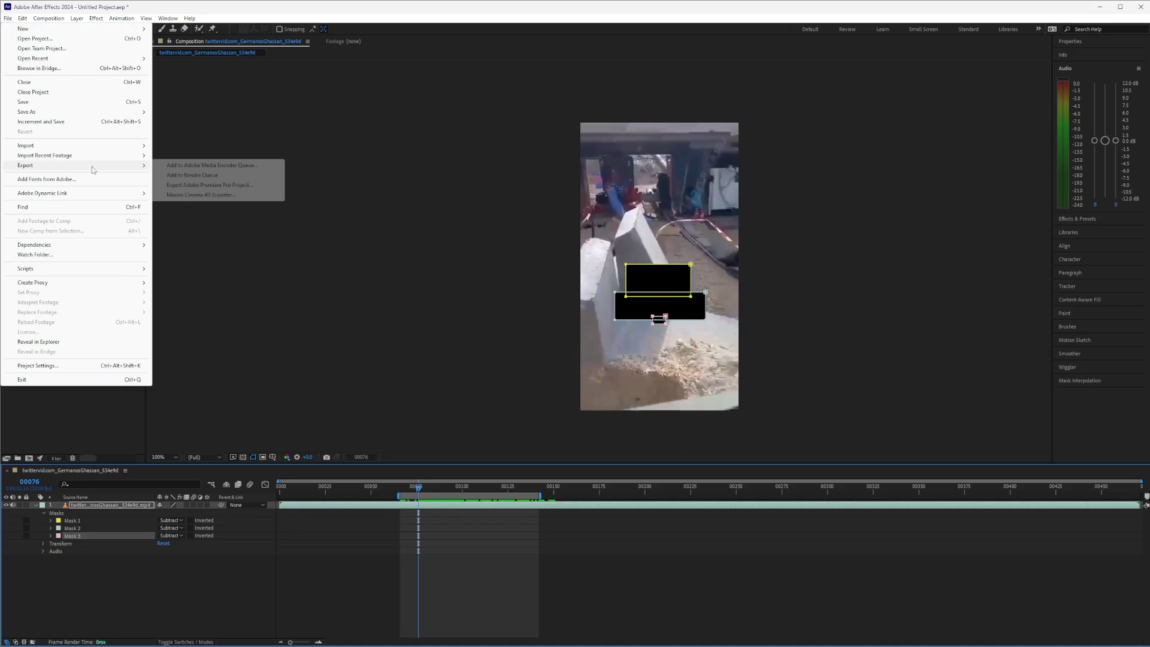
pyautogui.click(216, 173)
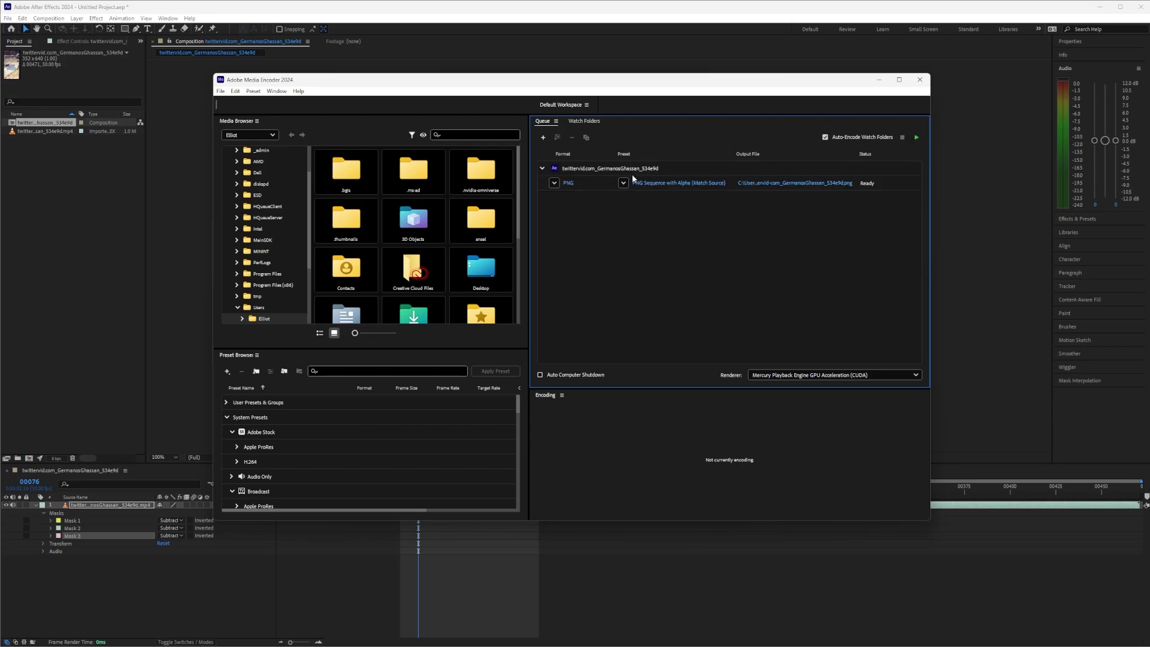
# Enable Use Maximum Render Quality for the PNG sequence export
pyautogui.click(567, 183)
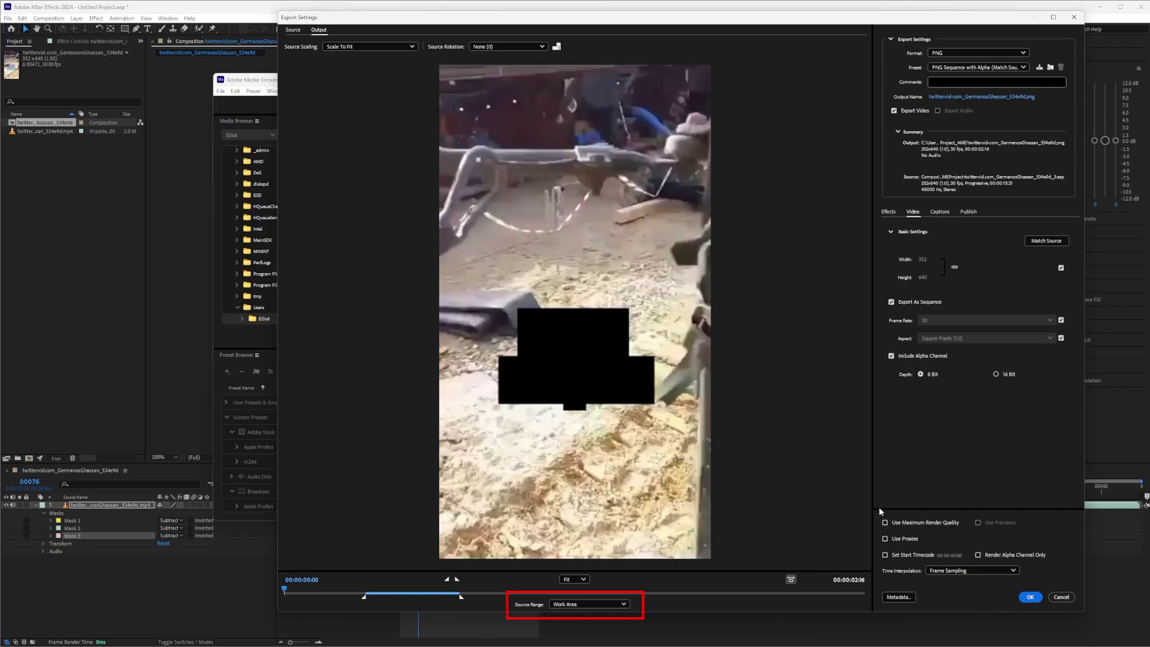
pyautogui.click(885, 522)
pyautogui.click(1030, 599)
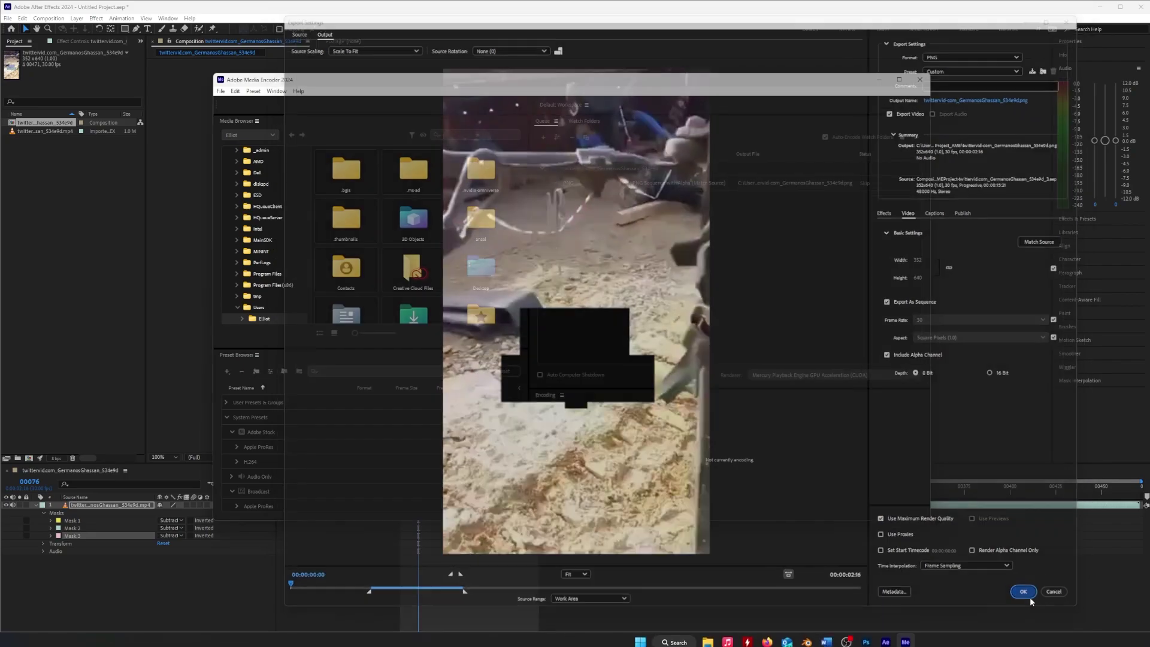
# Output the PNG frames to 02 - Panorama Paint_Gaza > Exports > Masked Frames, render, and close Media Encoder
pyautogui.click(786, 183)
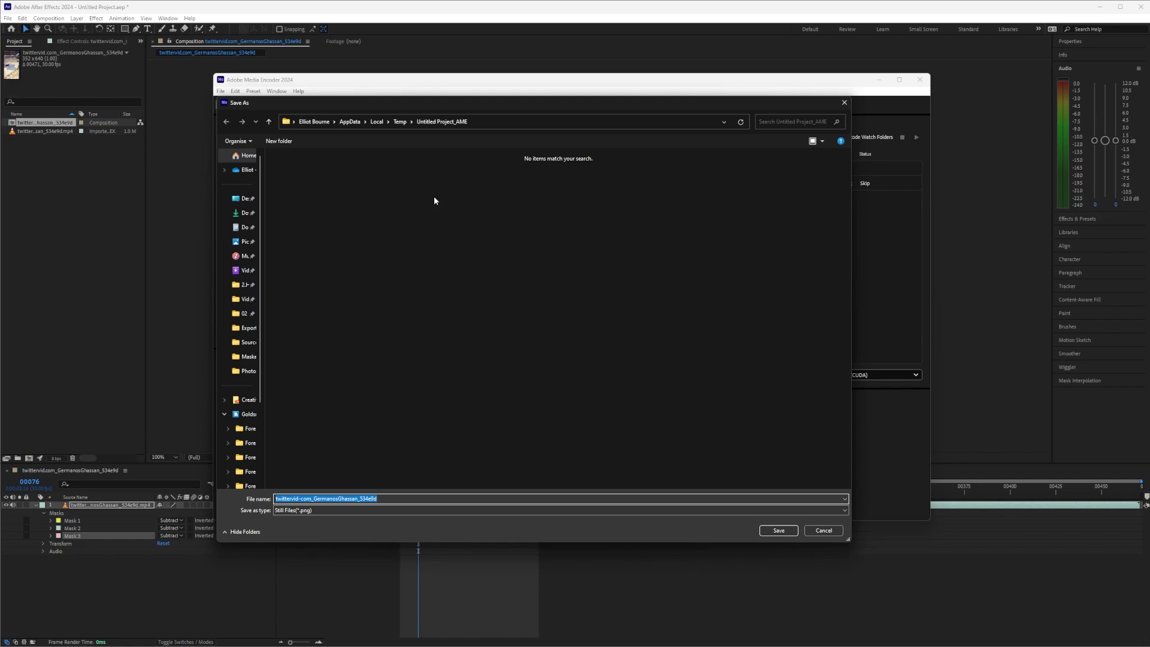
pyautogui.click(236, 309)
pyautogui.doubleClick(327, 184)
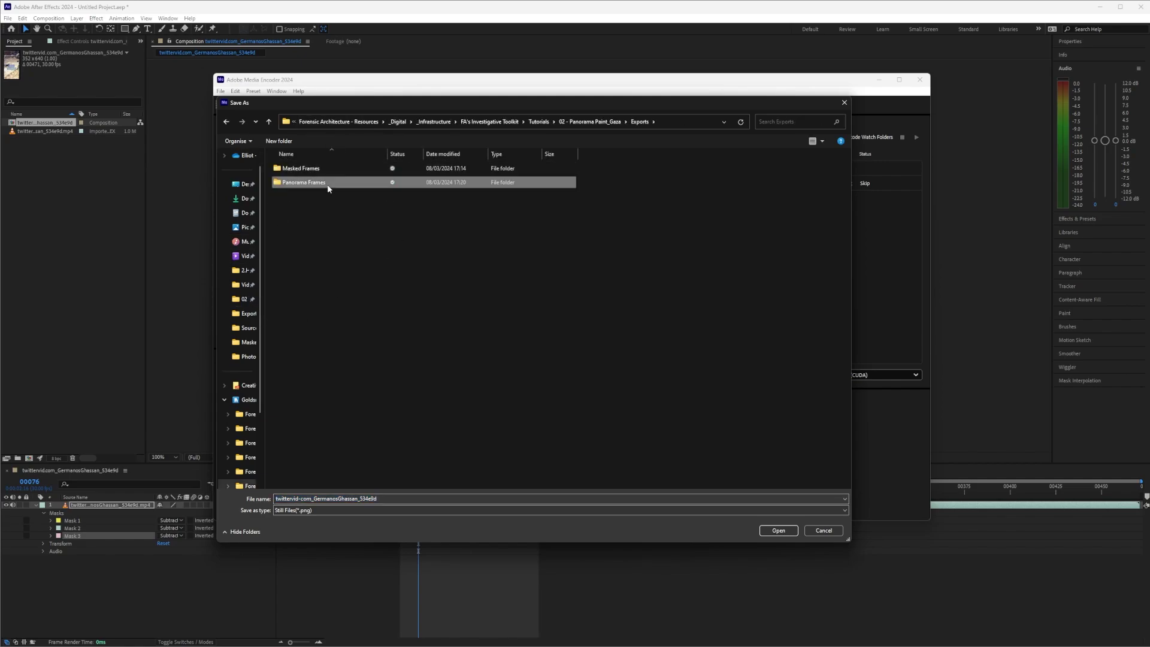
pyautogui.doubleClick(328, 184)
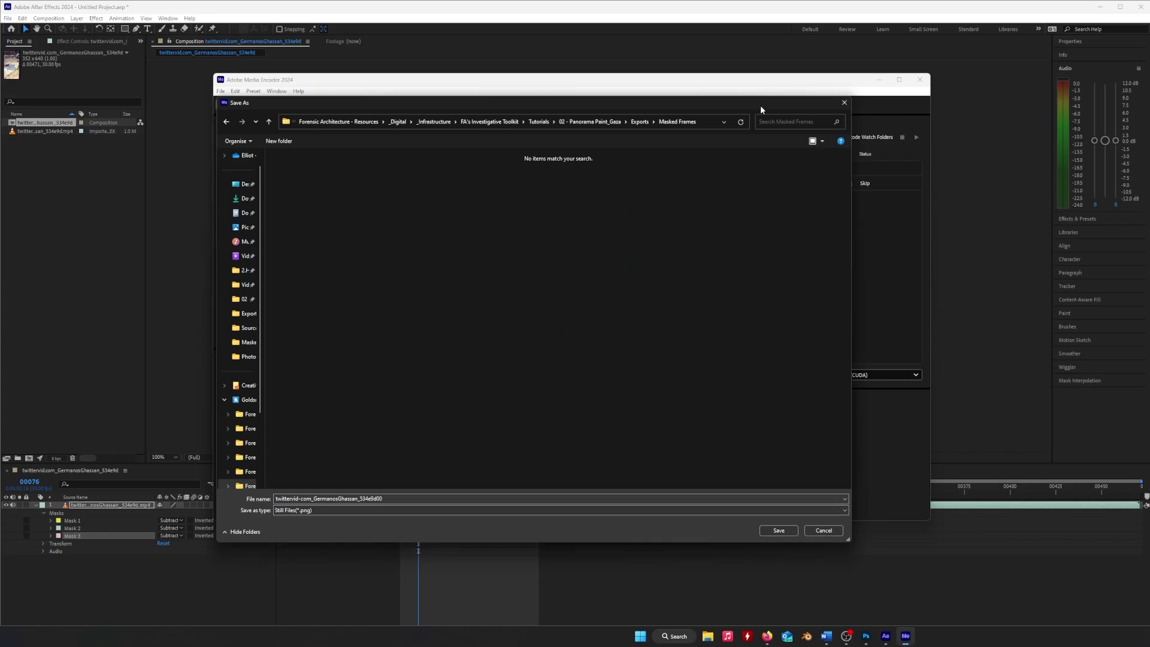
pyautogui.moveTo(761, 105); pyautogui.dragTo(785, 101)
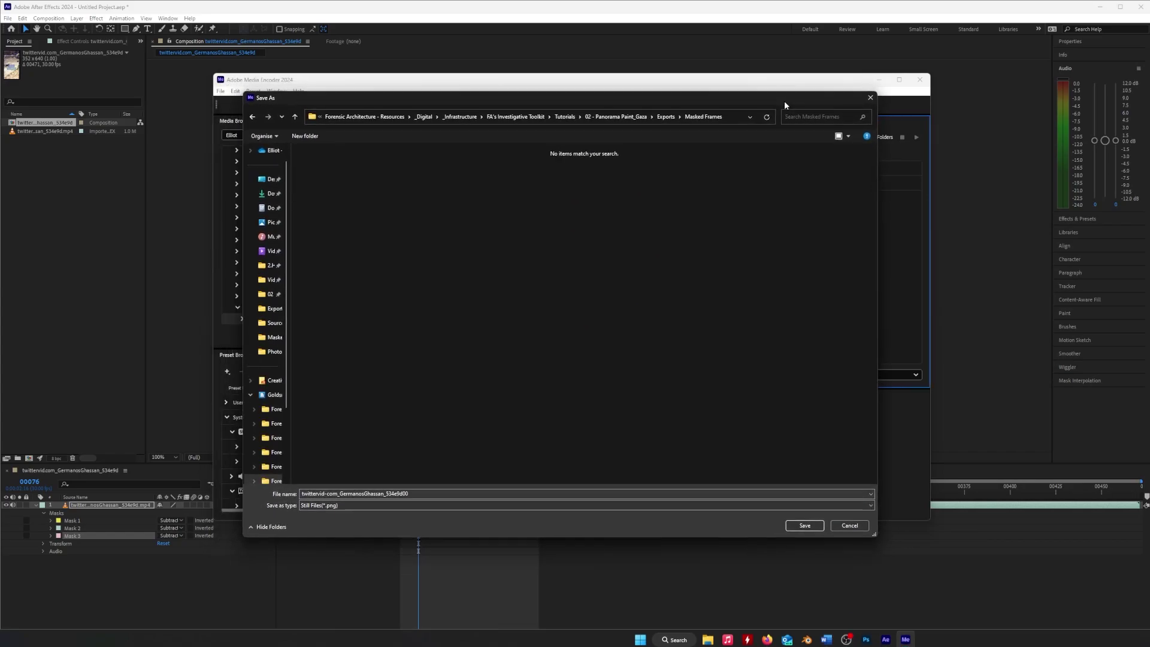
pyautogui.click(805, 526)
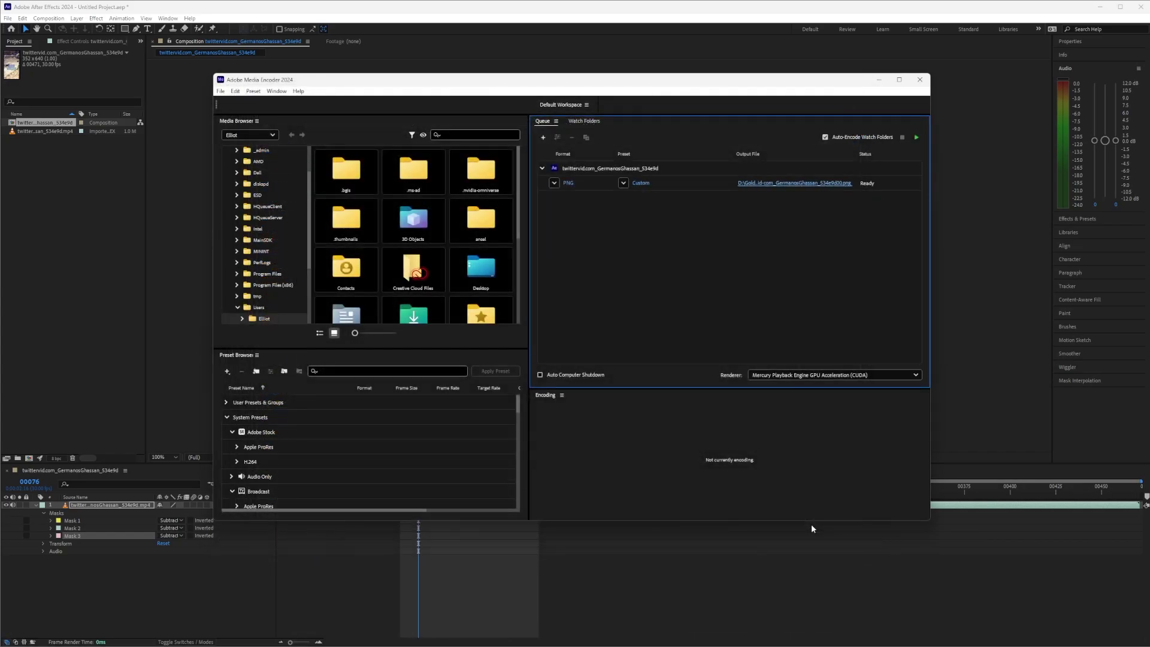
pyautogui.click(917, 137)
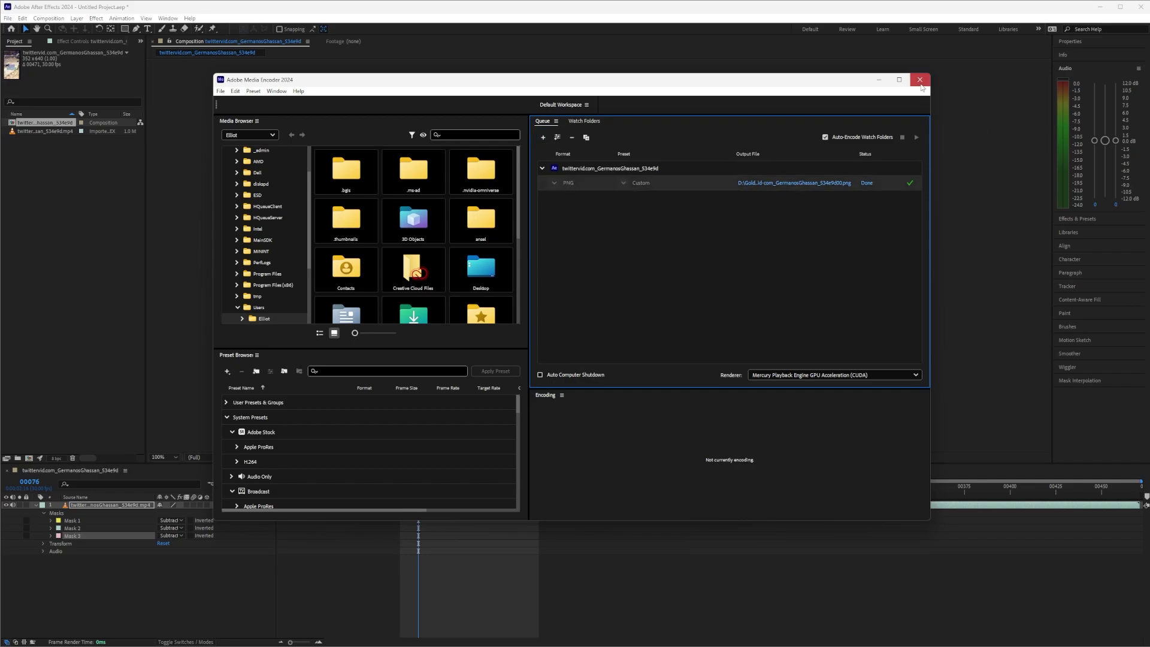
pyautogui.click(921, 80)
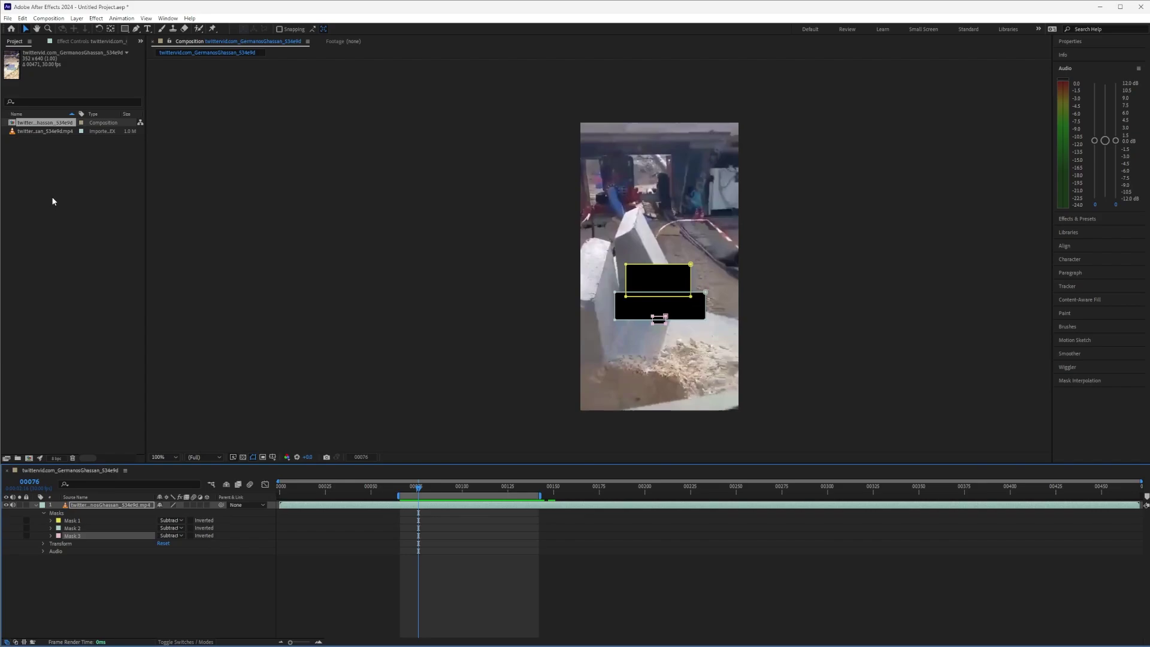
# Create a 'Masked Frames' project folder and move the mp4 footage and composition into it
pyautogui.rightClick(53, 202)
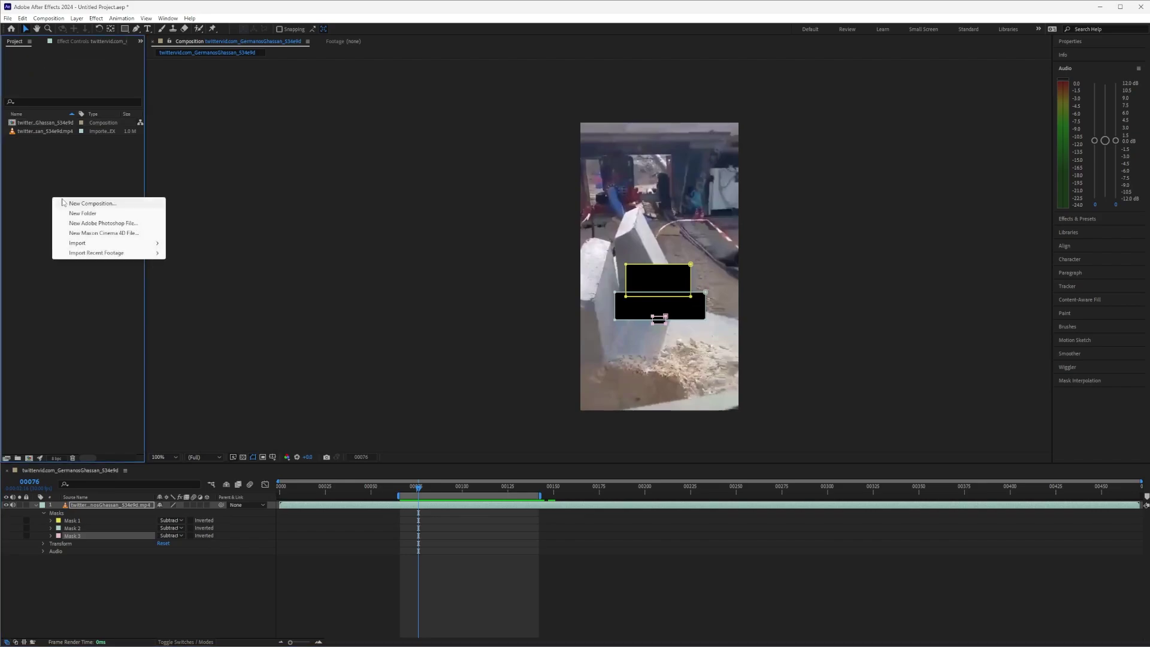
pyautogui.click(98, 214)
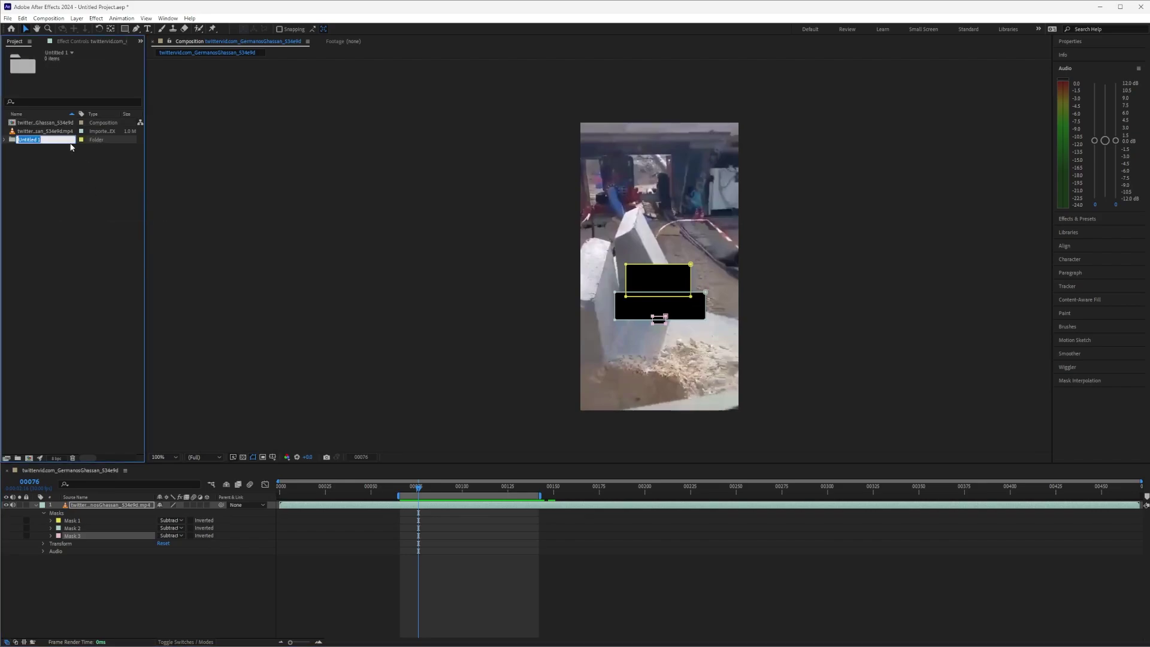
pyautogui.write('Masked Frames')
pyautogui.press('Return')
pyautogui.click(69, 143)
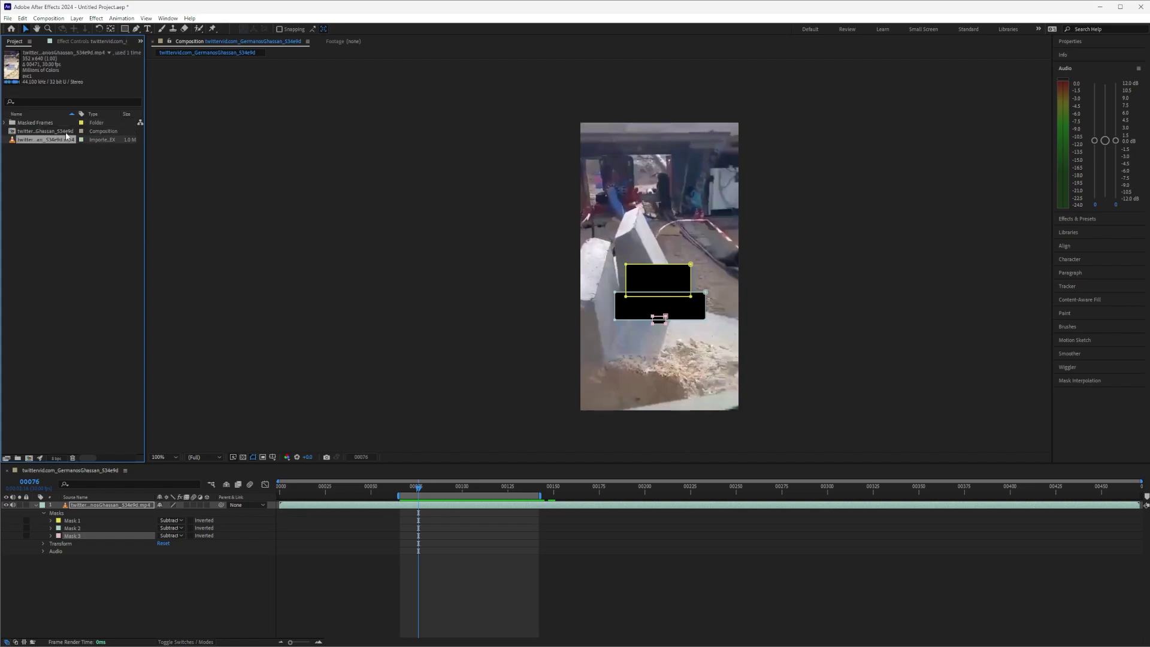
pyautogui.keyDown('shift'); pyautogui.click(60, 130); pyautogui.keyUp('shift')
pyautogui.moveTo(60, 131); pyautogui.dragTo(59, 130)
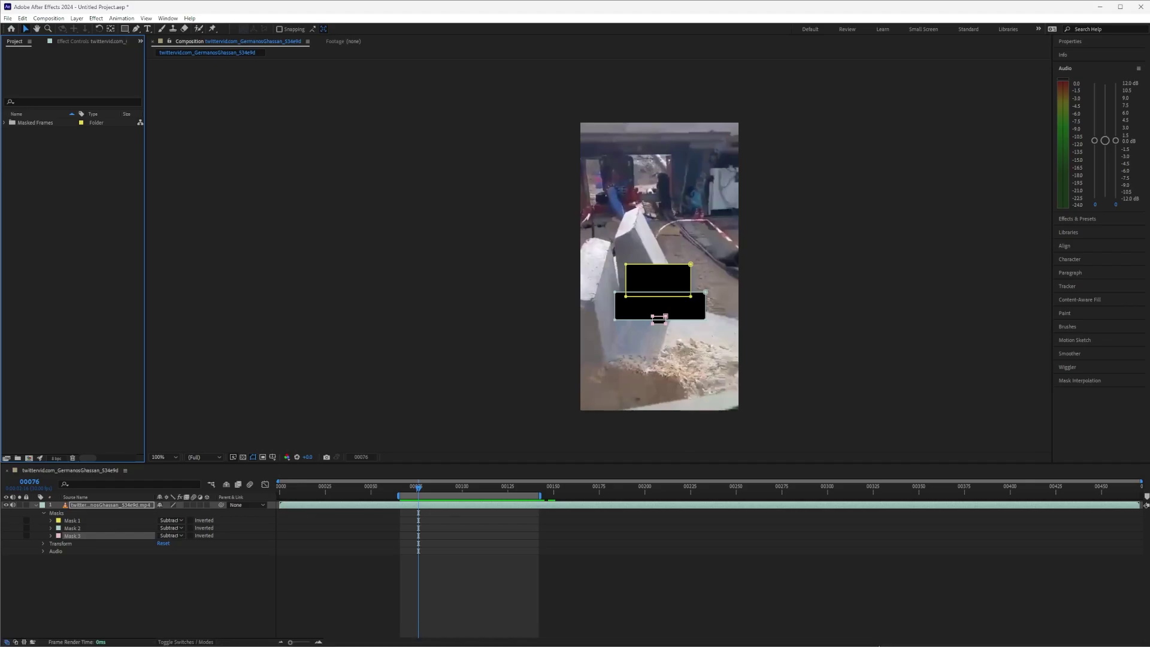
# In Photoshop's Photomerge, choose the Spherical layout with Blend Images Together turned off
pyautogui.click(877, 637)
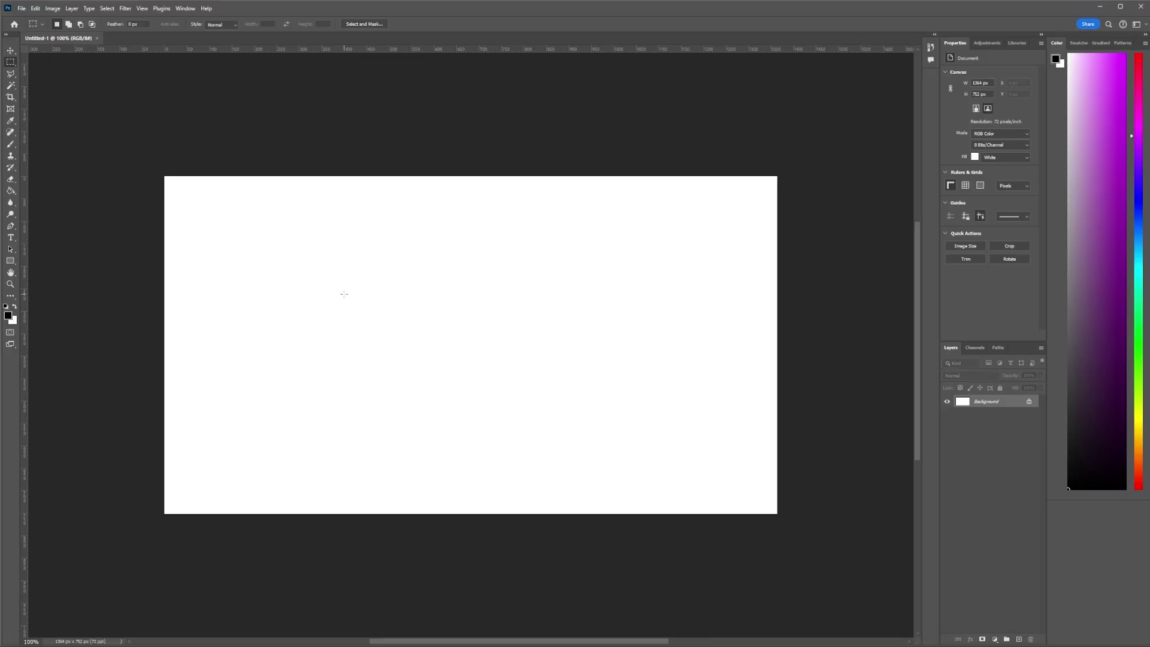
pyautogui.click(20, 8)
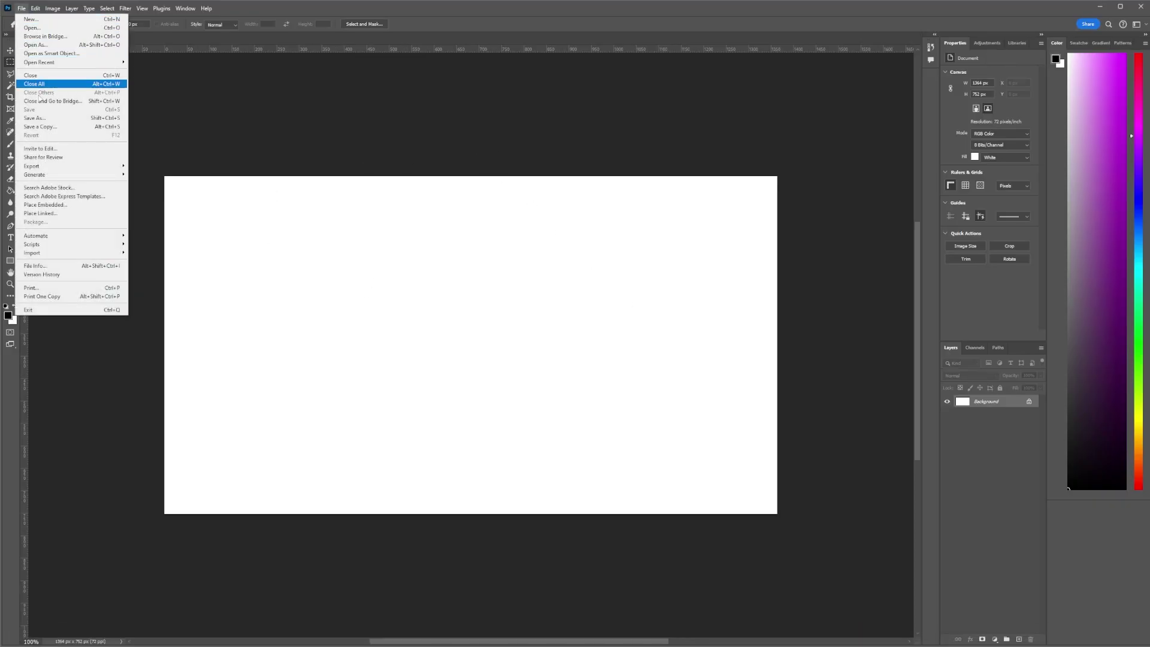
pyautogui.moveTo(96, 236)
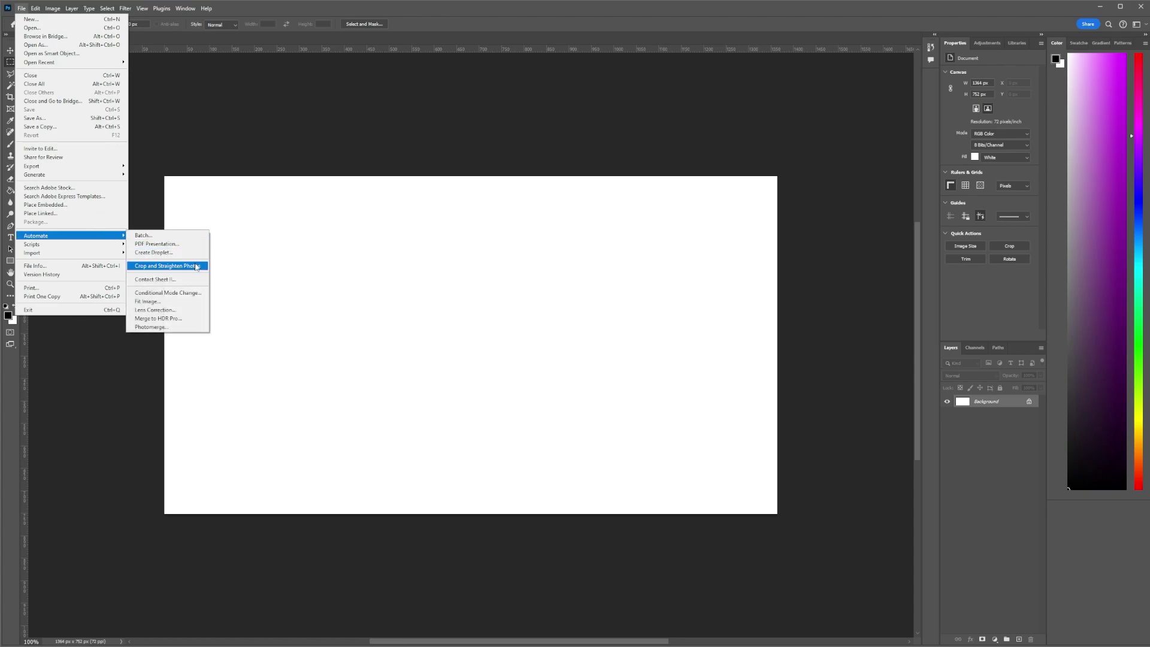
pyautogui.click(174, 329)
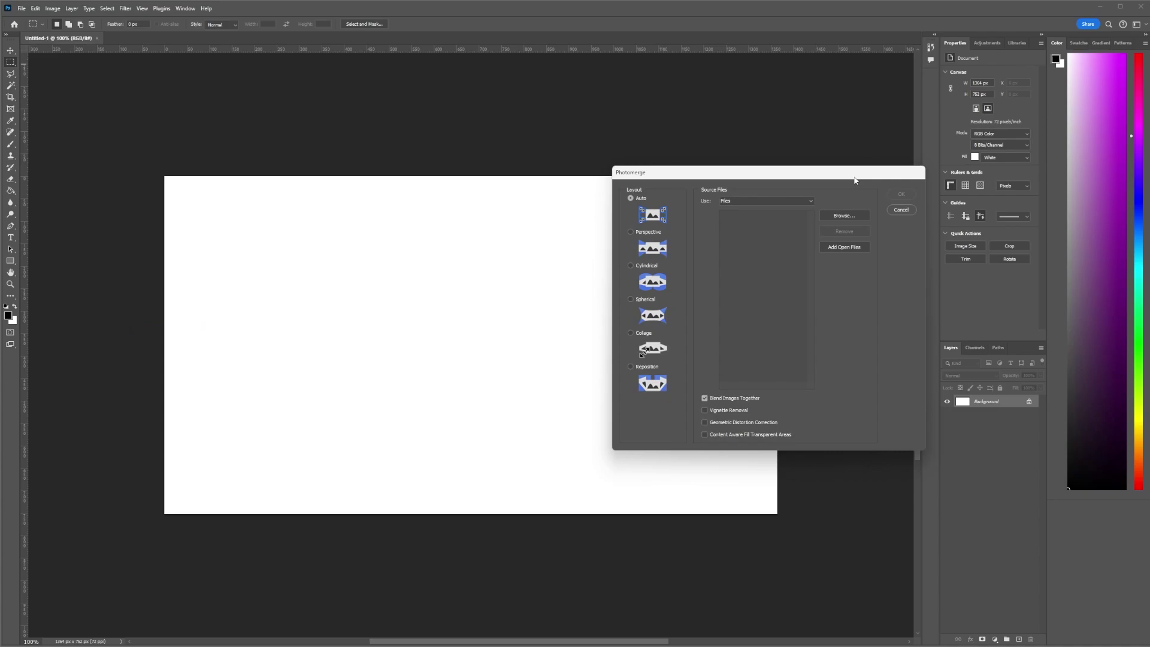
pyautogui.moveTo(855, 173); pyautogui.dragTo(639, 157)
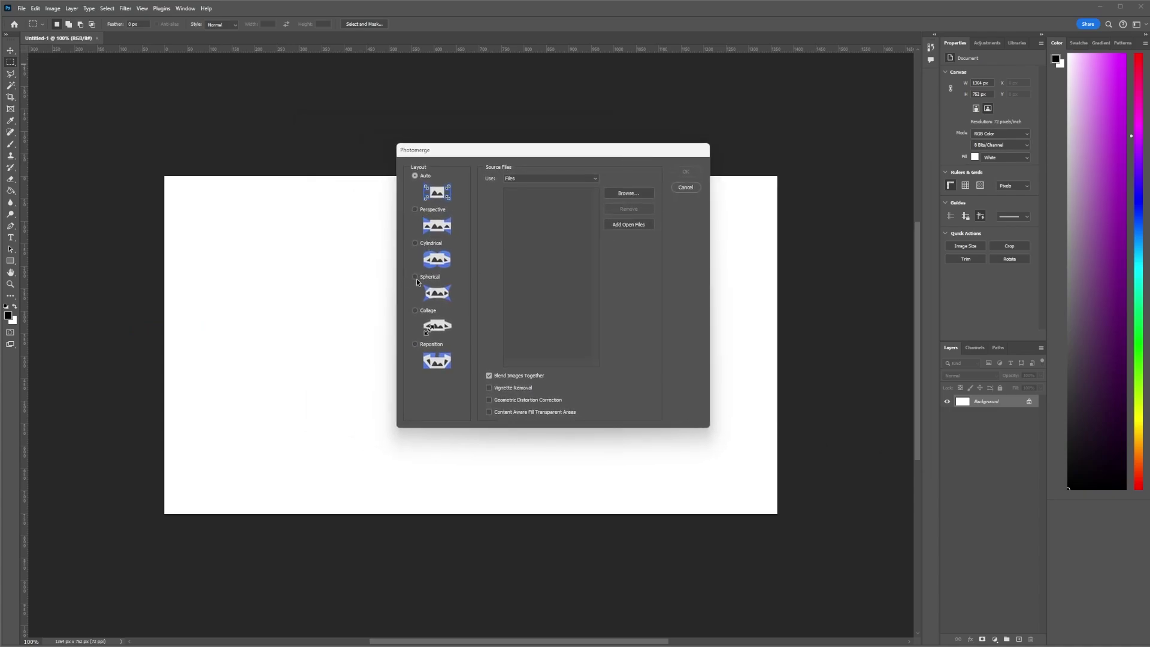
pyautogui.click(415, 277)
pyautogui.click(490, 376)
# Add masked frames 00 through 75 as source files and build the panorama
pyautogui.click(635, 193)
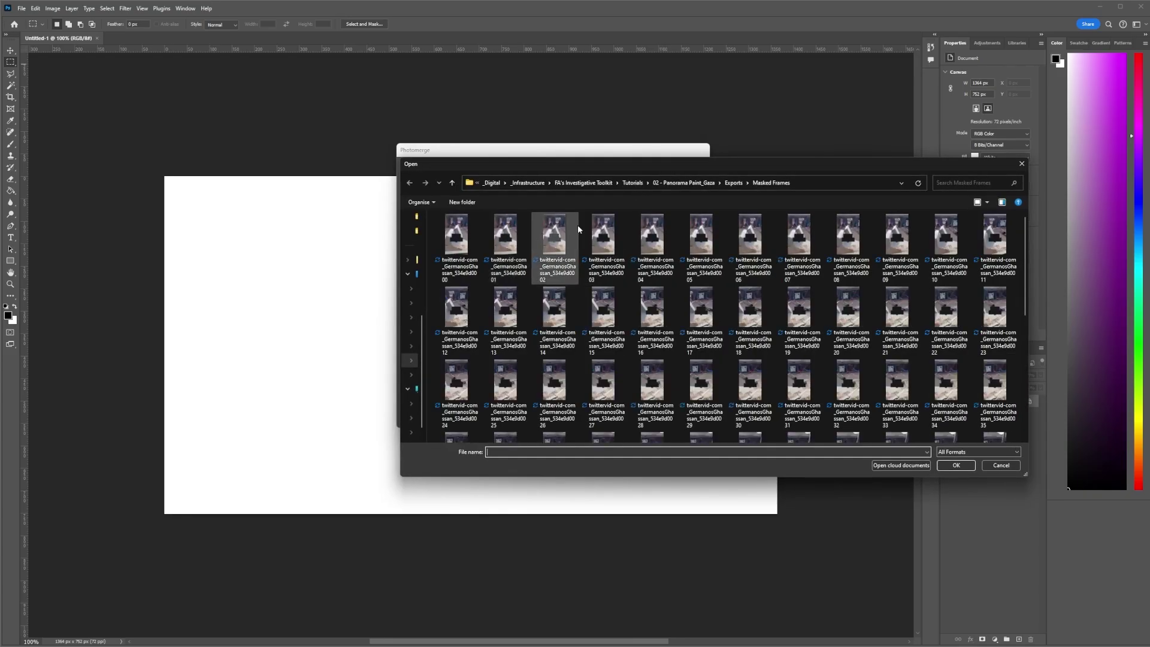
pyautogui.click(456, 237)
pyautogui.scroll(-5, 623, 400)
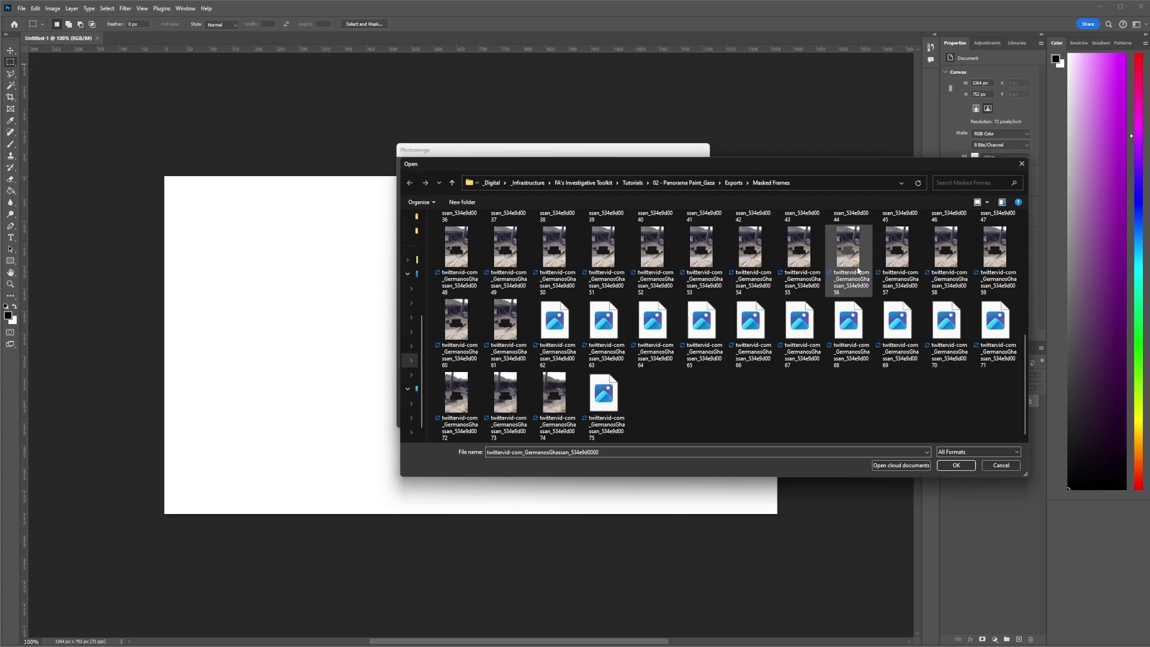
pyautogui.keyDown('shift'); pyautogui.click(618, 399); pyautogui.keyUp('shift')
pyautogui.click(956, 466)
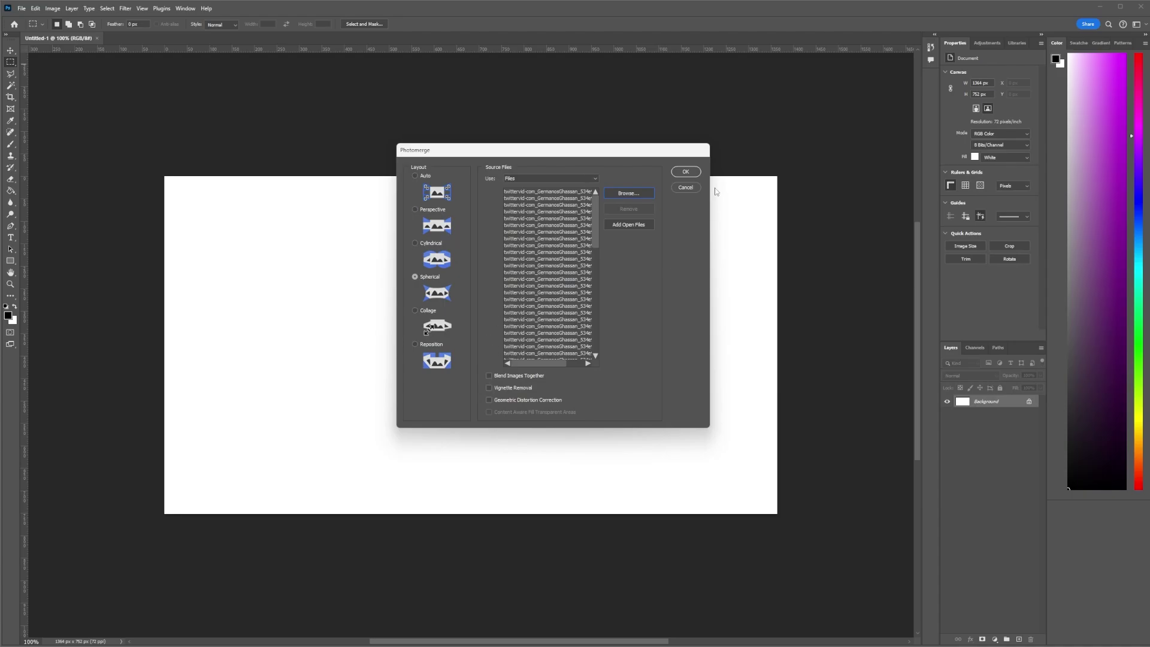
pyautogui.click(685, 172)
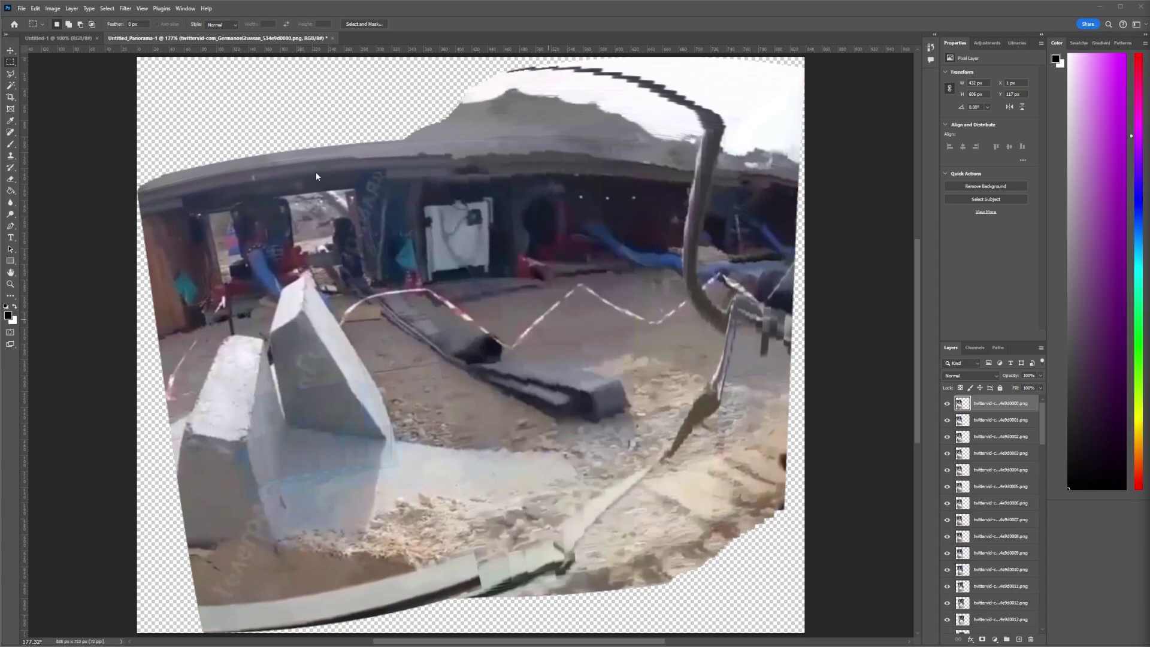
# Select the frame 0001 layer, hide frame 0000, and scroll through the Layers panel
pyautogui.click(999, 424)
pyautogui.click(948, 405)
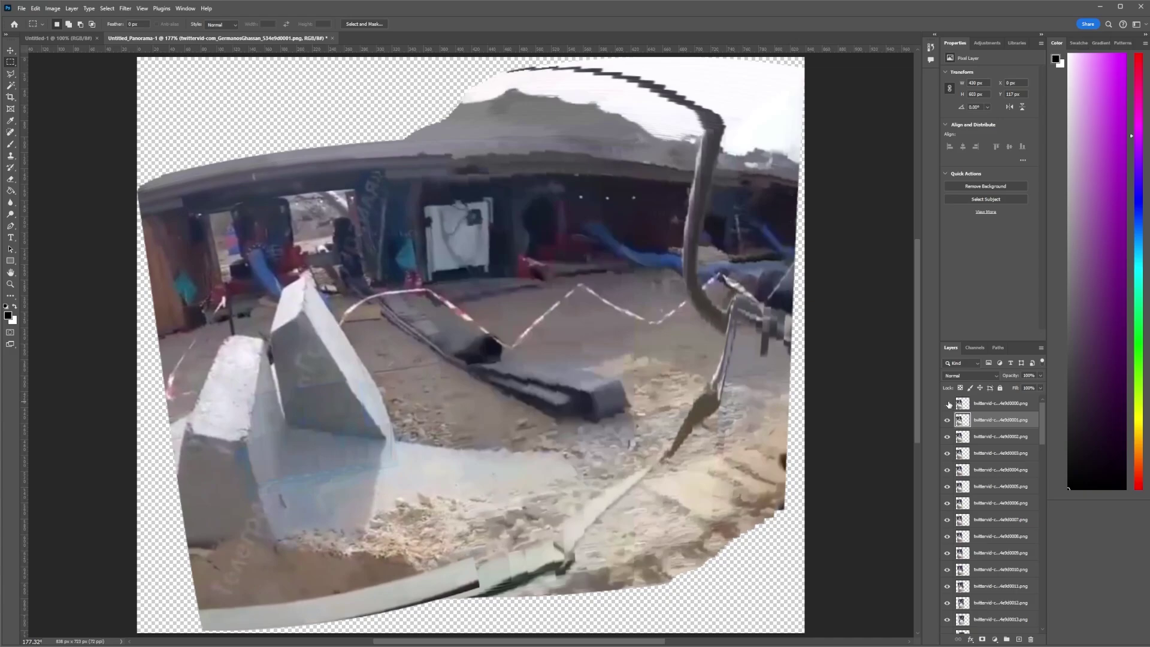
pyautogui.scroll(-2, 1001, 458)
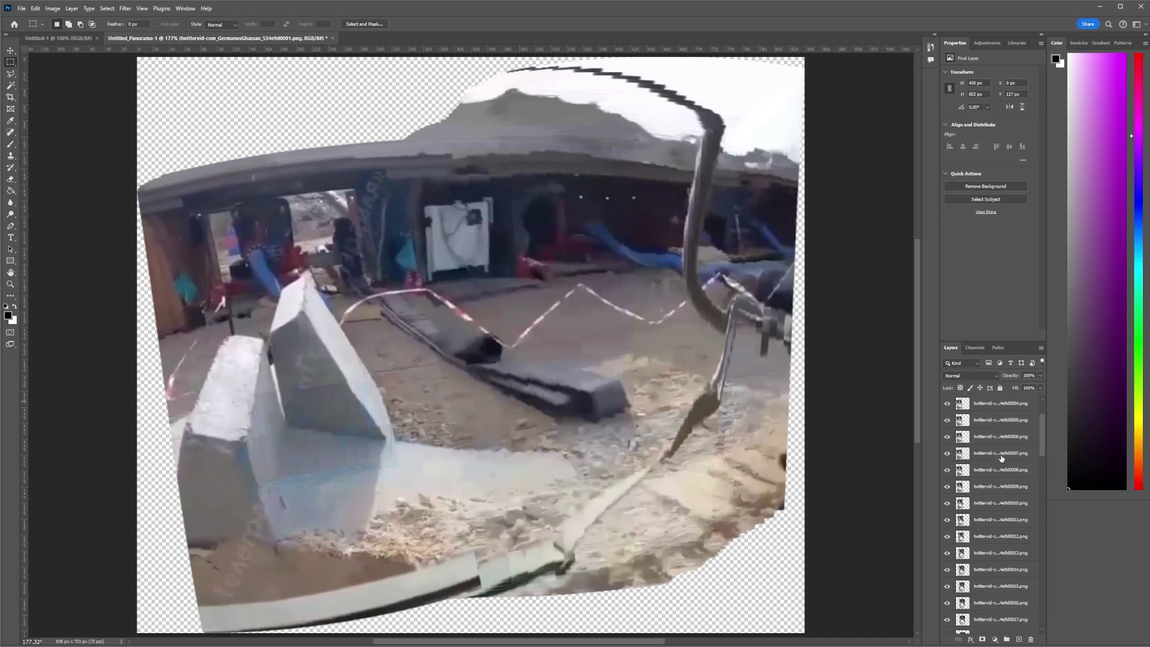
pyautogui.scroll(-15, 1002, 458)
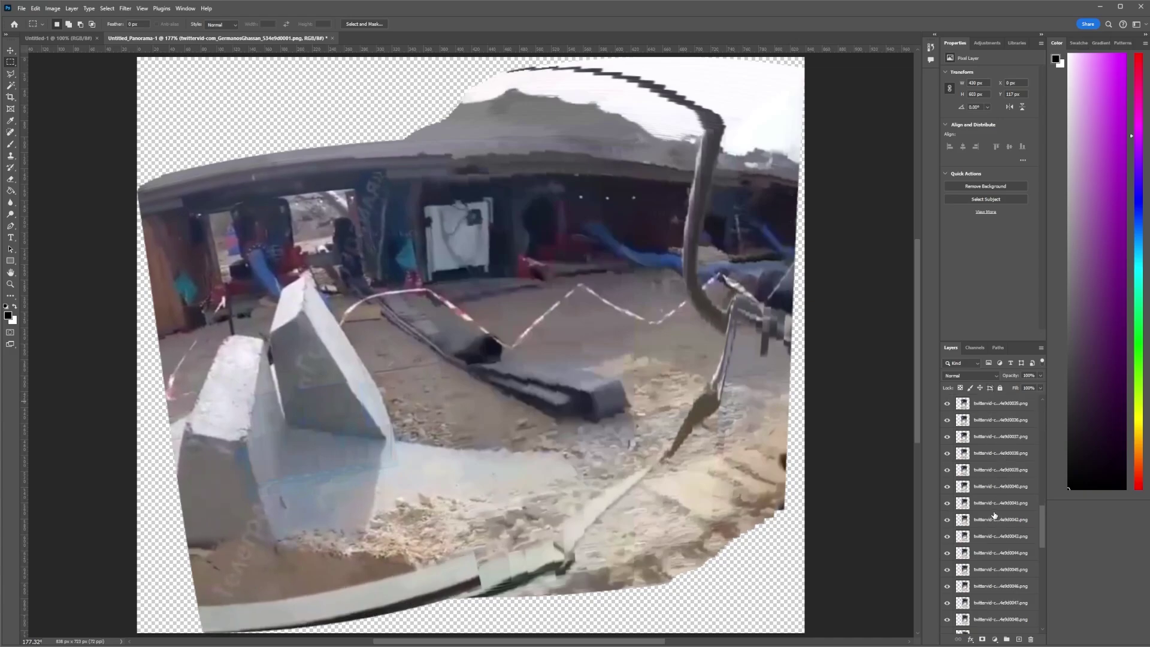
pyautogui.scroll(17, 994, 515)
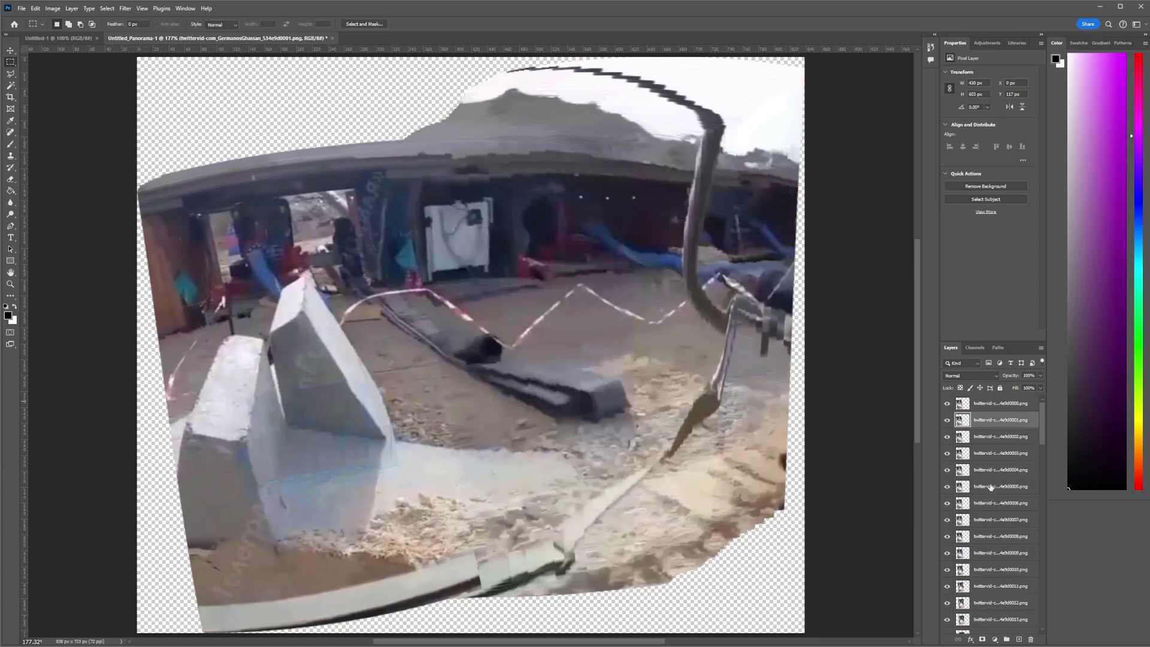
# Check File > Export for a layer export option, then dismiss the menu
pyautogui.click(21, 8)
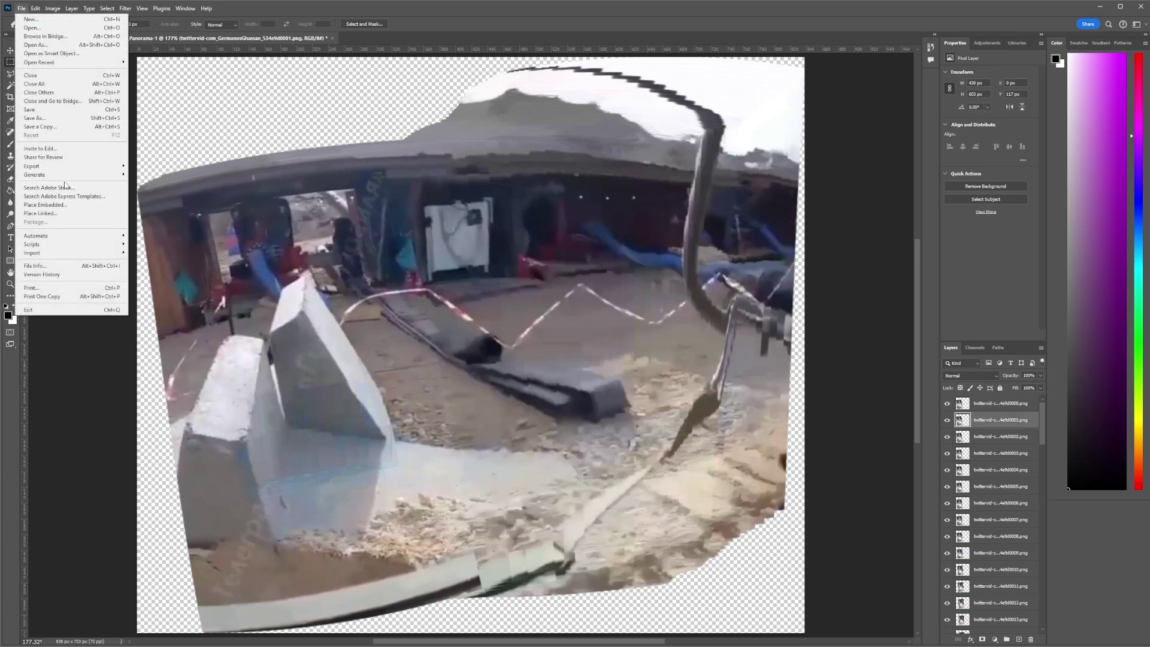
pyautogui.moveTo(84, 167)
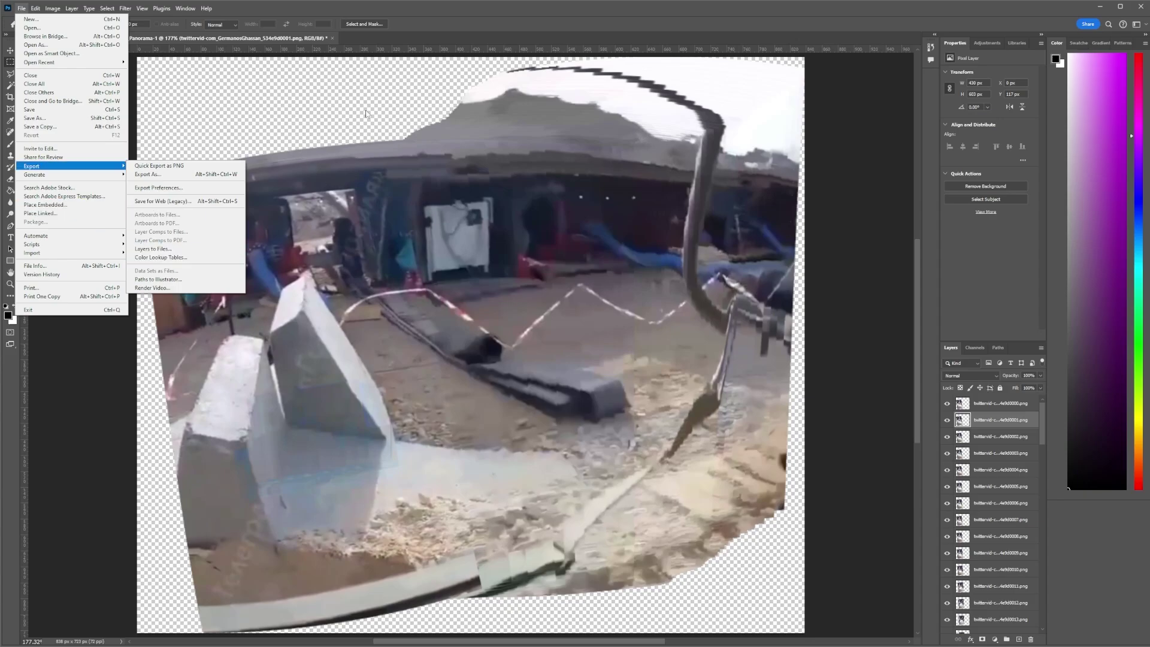
pyautogui.click(877, 379)
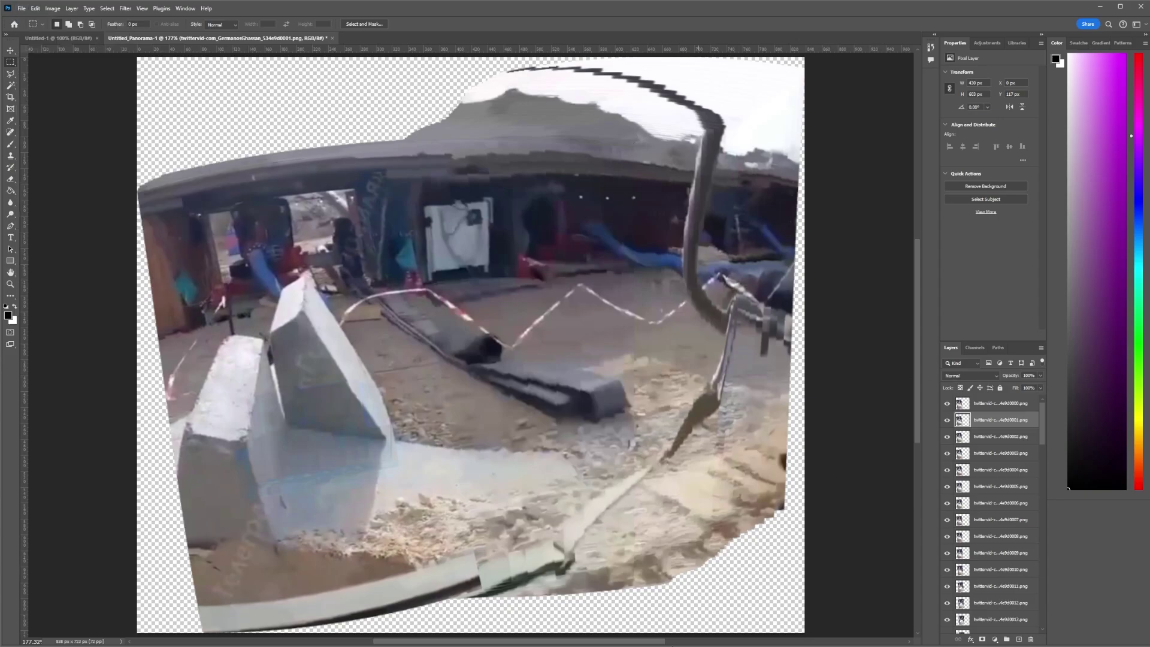
# Bring up the export script's GitHub repository in Firefox and check its v2.7.1 release
pyautogui.click(776, 635)
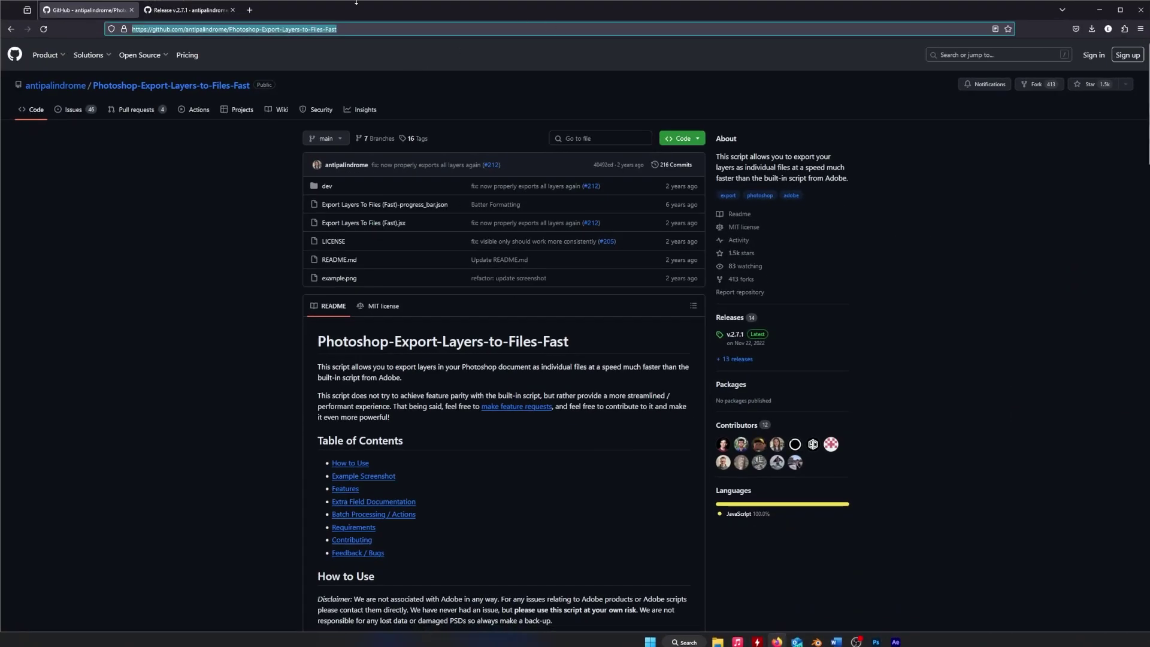
pyautogui.click(178, 10)
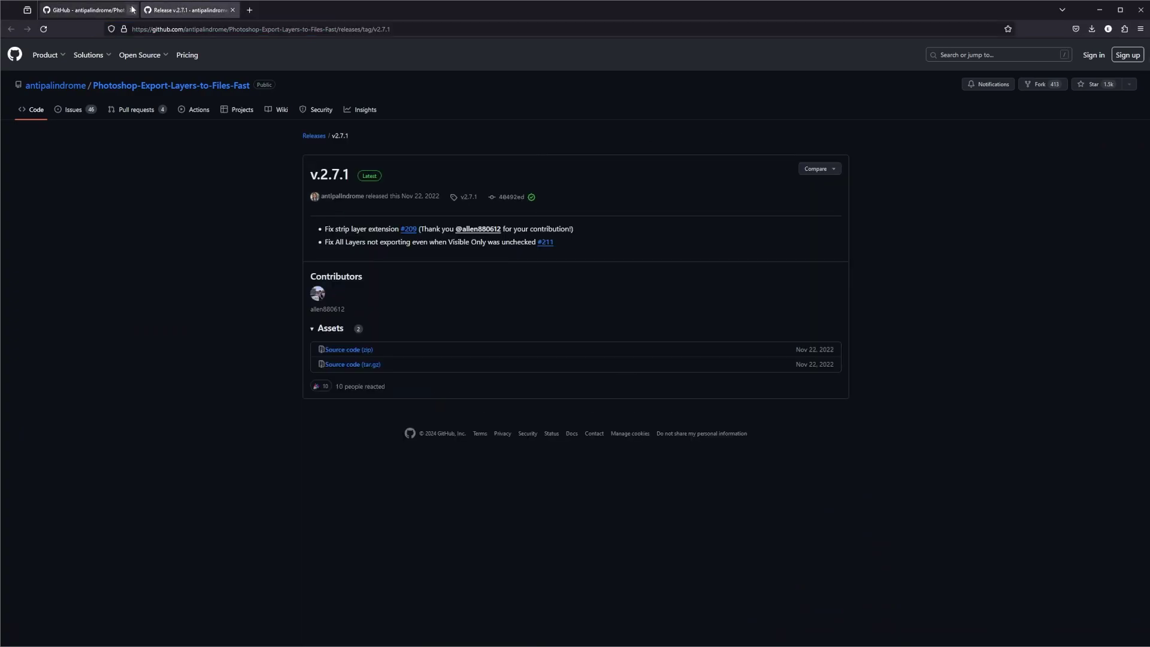
pyautogui.click(110, 10)
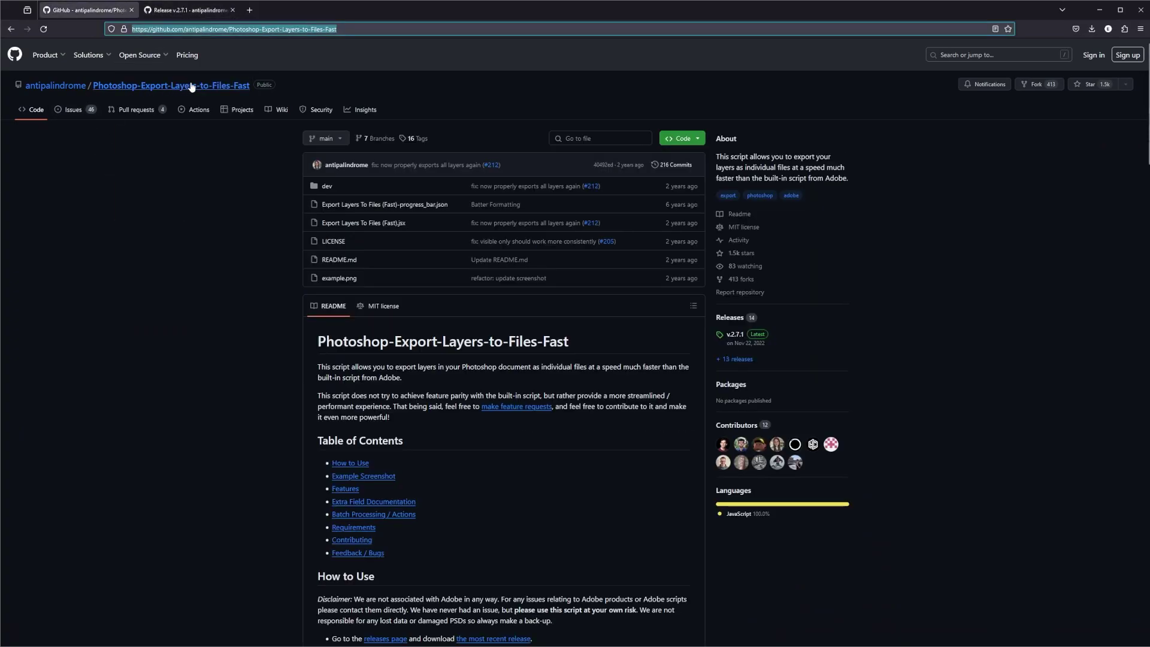
# Back in Photoshop, make layer 0000 active and locate the Export Layers To Files (Fast) script in the 2.7.1 download folder
pyautogui.click(1104, 11)
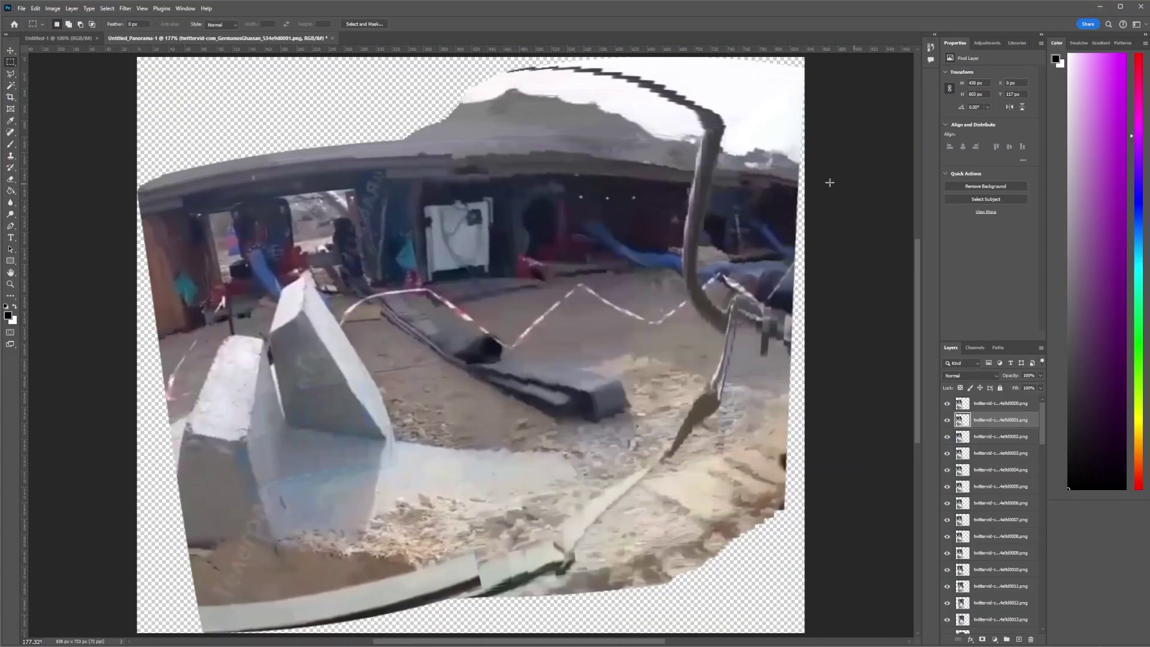
pyautogui.click(1018, 404)
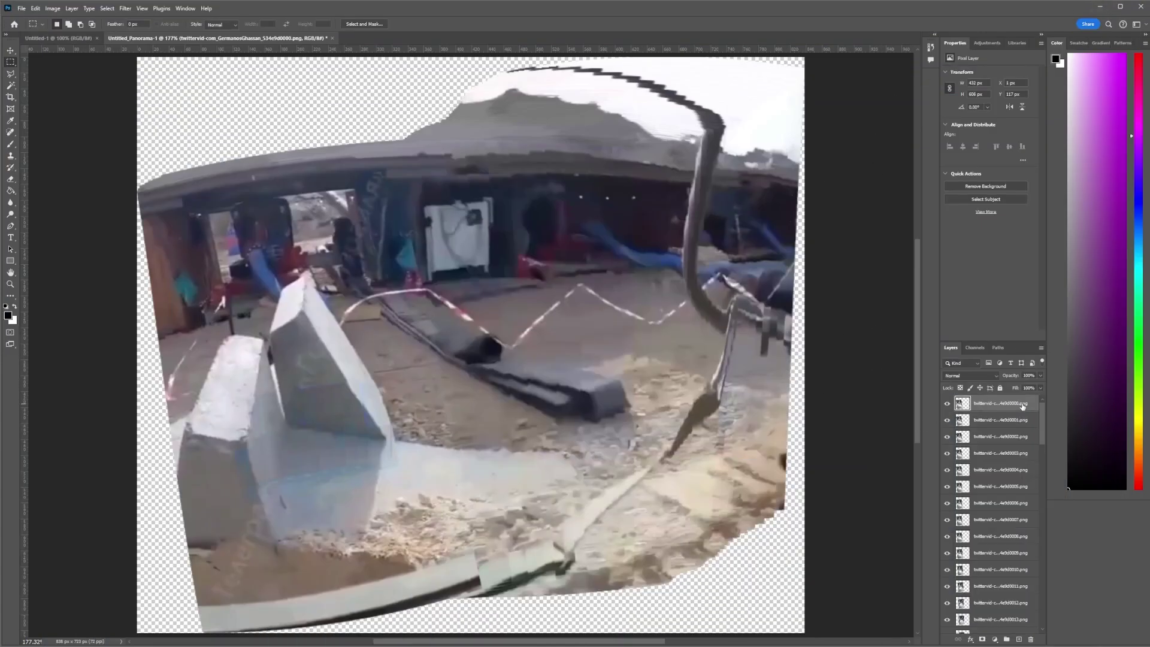
pyautogui.click(21, 9)
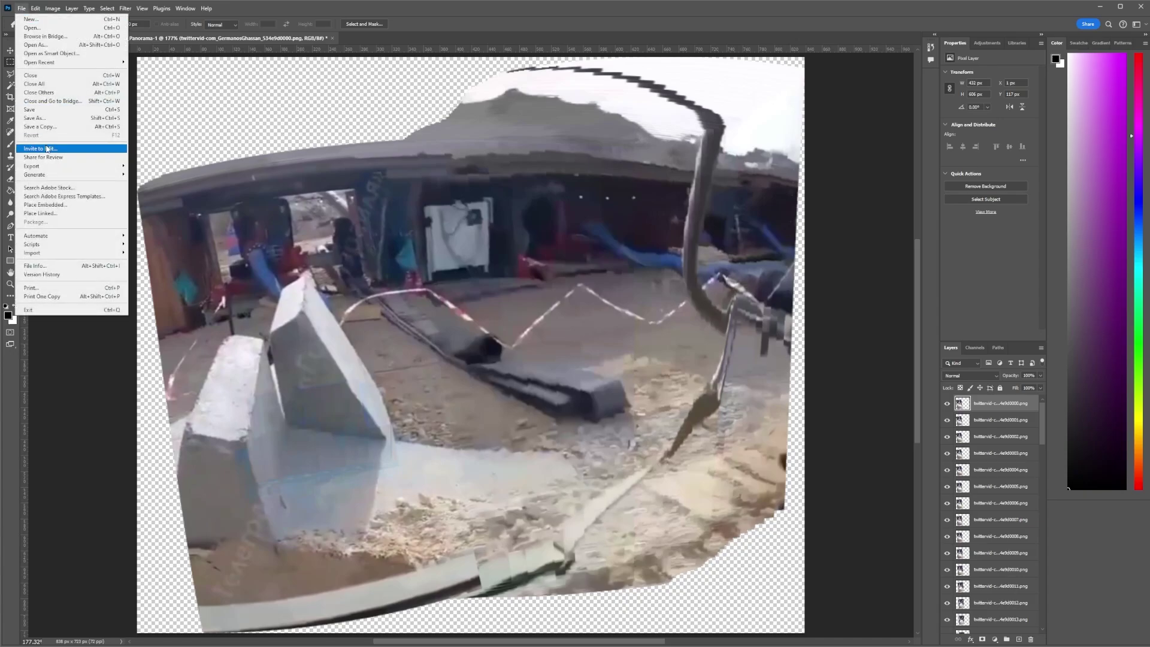
pyautogui.moveTo(90, 252)
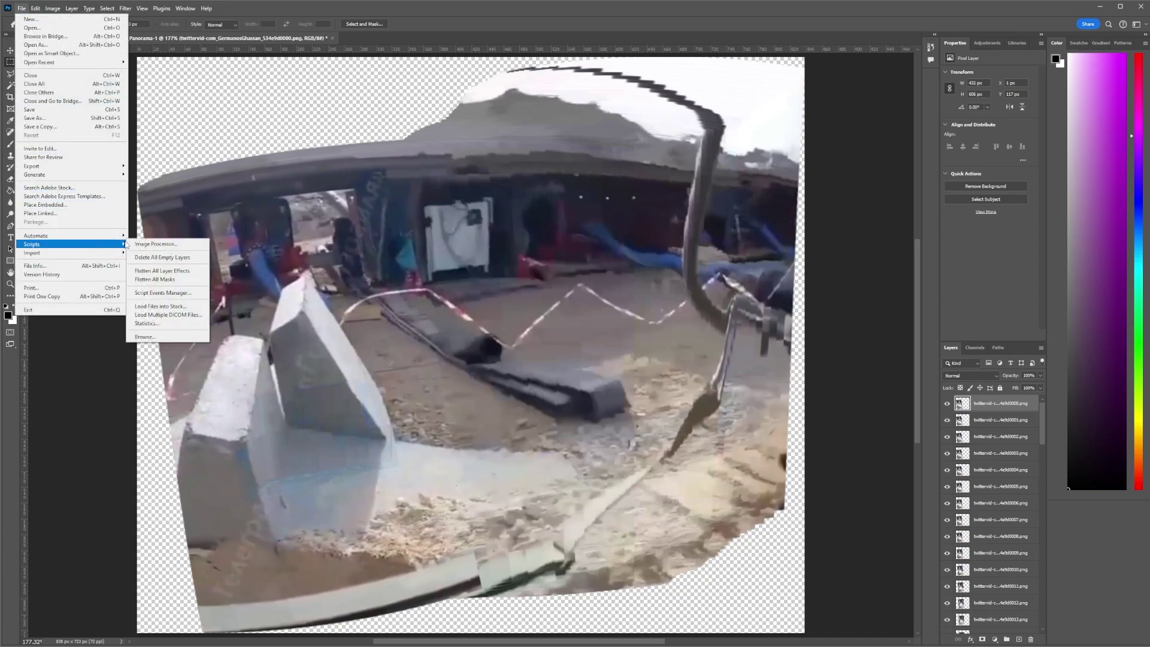
pyautogui.click(174, 338)
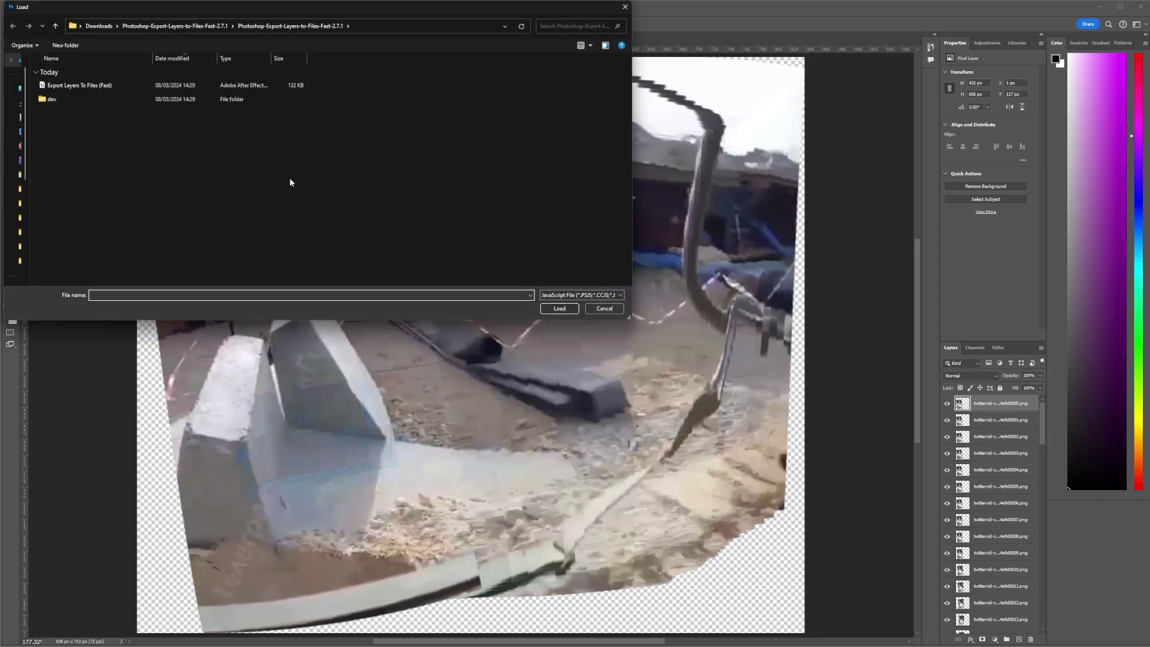
pyautogui.click(181, 28)
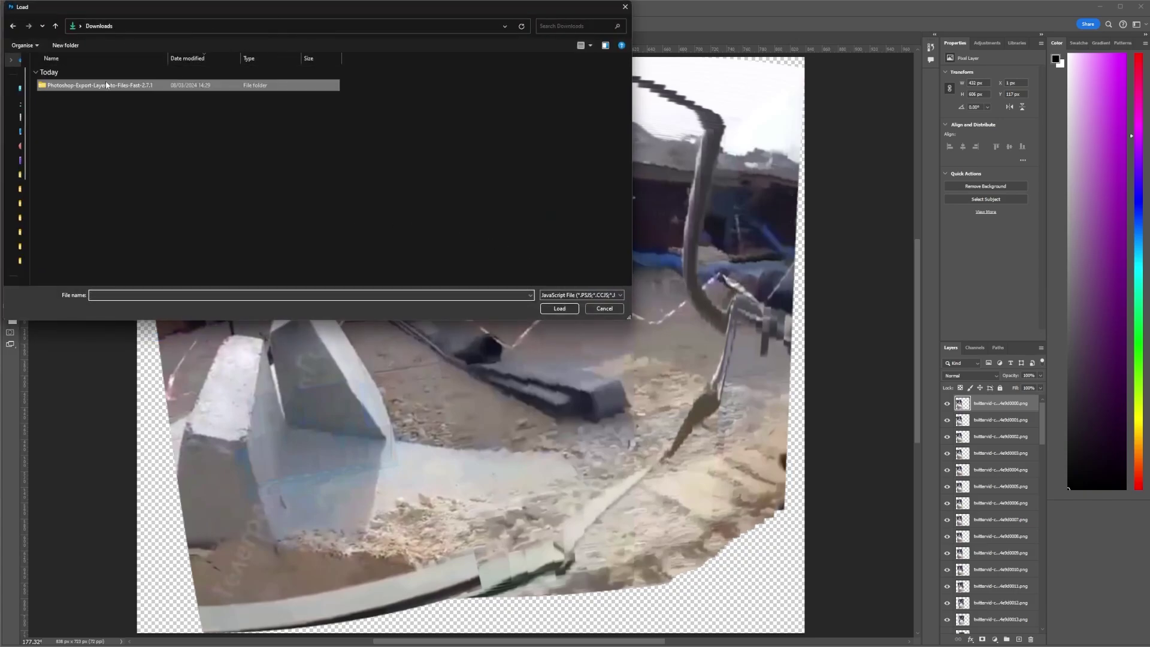
pyautogui.click(105, 85)
pyautogui.doubleClick(110, 86)
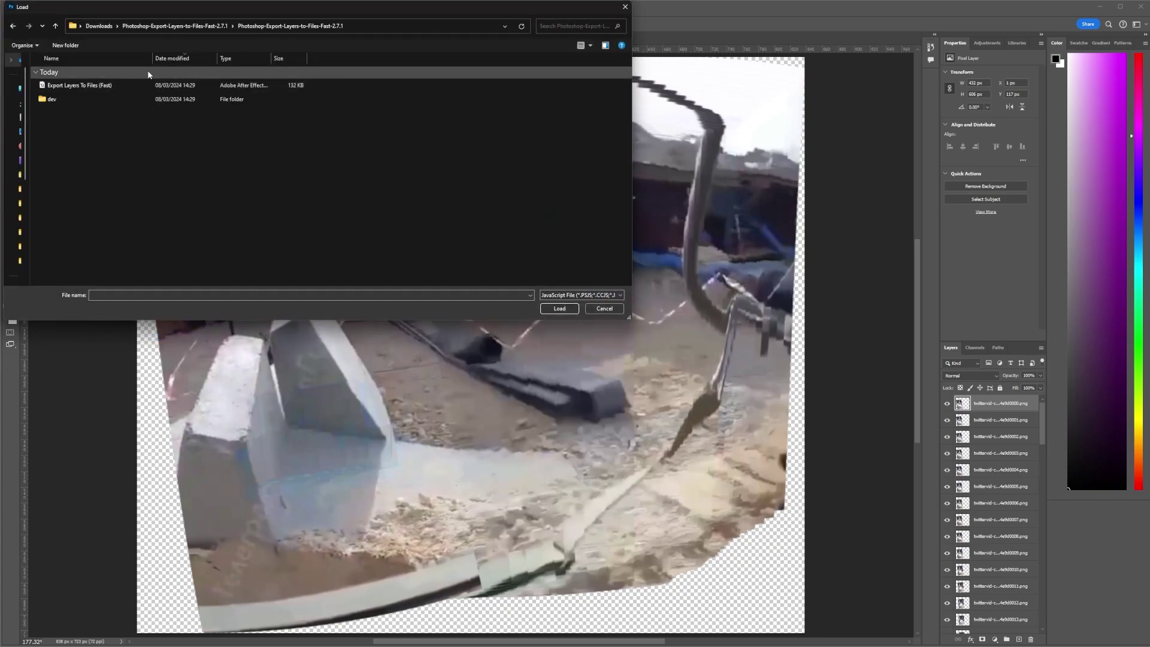
pyautogui.click(81, 87)
pyautogui.doubleClick(267, 56)
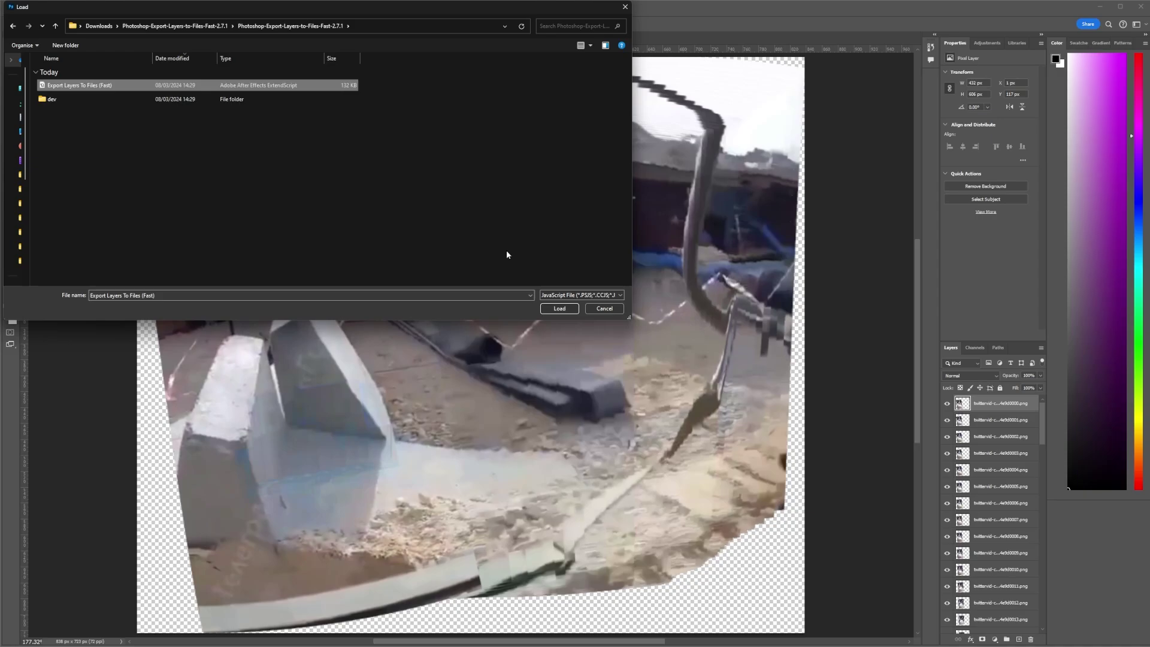
# Run the export script, saving every layer as transparent PNG-24 prefixed Panorama_ into the Panorama Frames folder
pyautogui.click(559, 309)
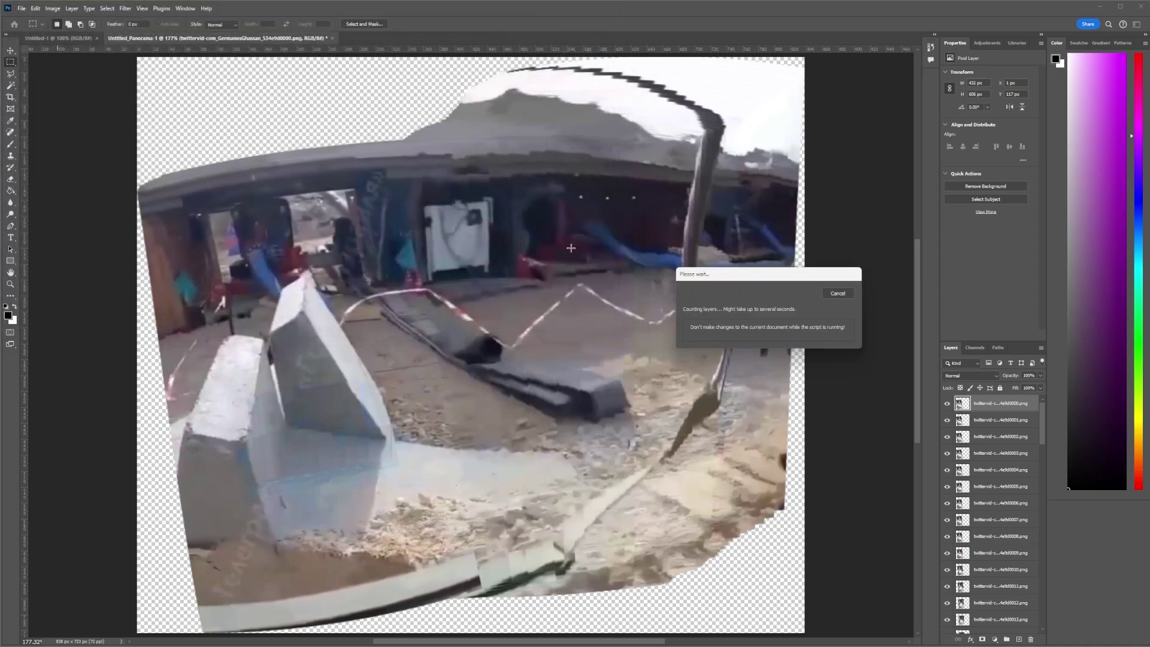
pyautogui.moveTo(789, 162); pyautogui.dragTo(637, 156)
pyautogui.click(616, 182)
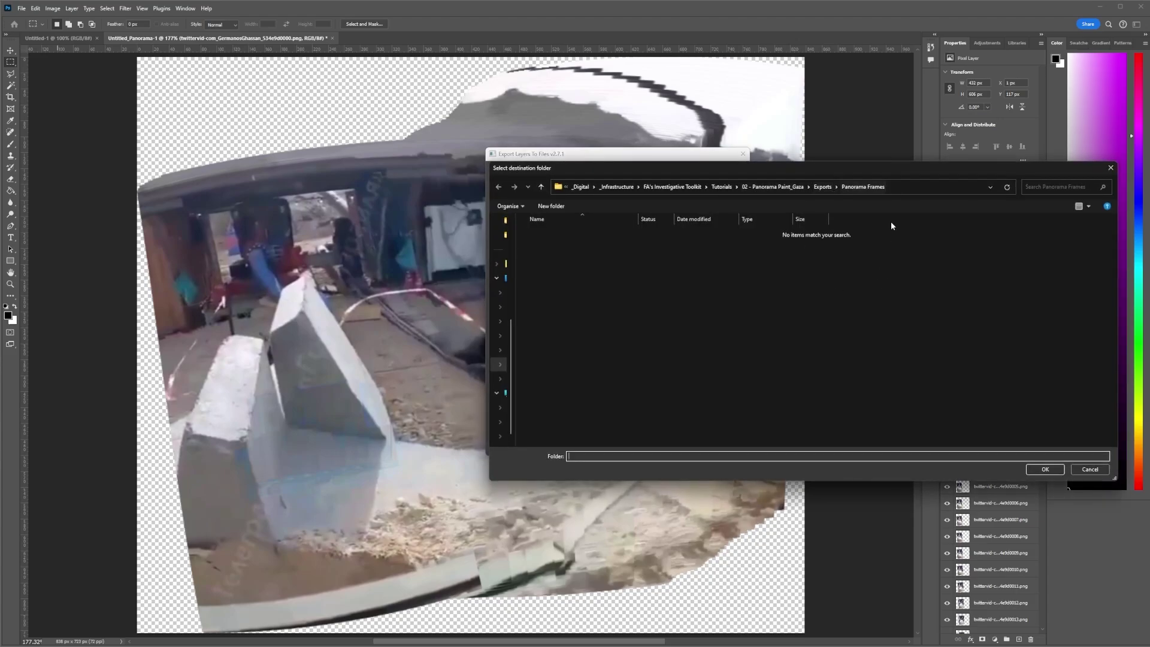
pyautogui.click(1056, 470)
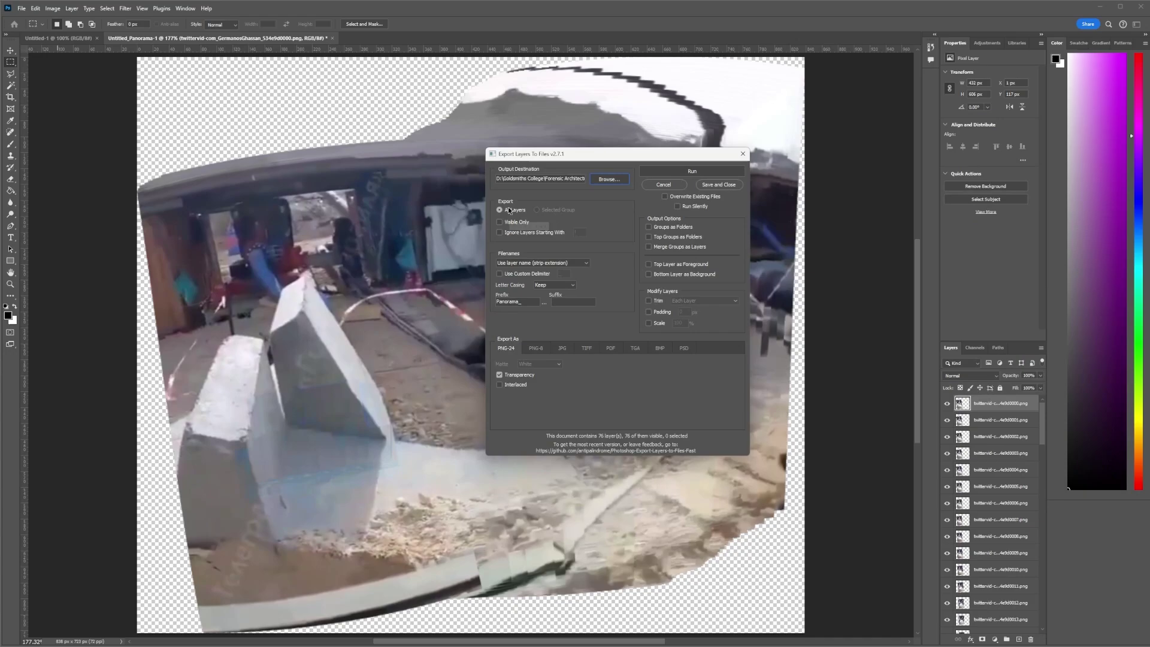
pyautogui.click(518, 374)
pyautogui.click(520, 376)
pyautogui.click(702, 172)
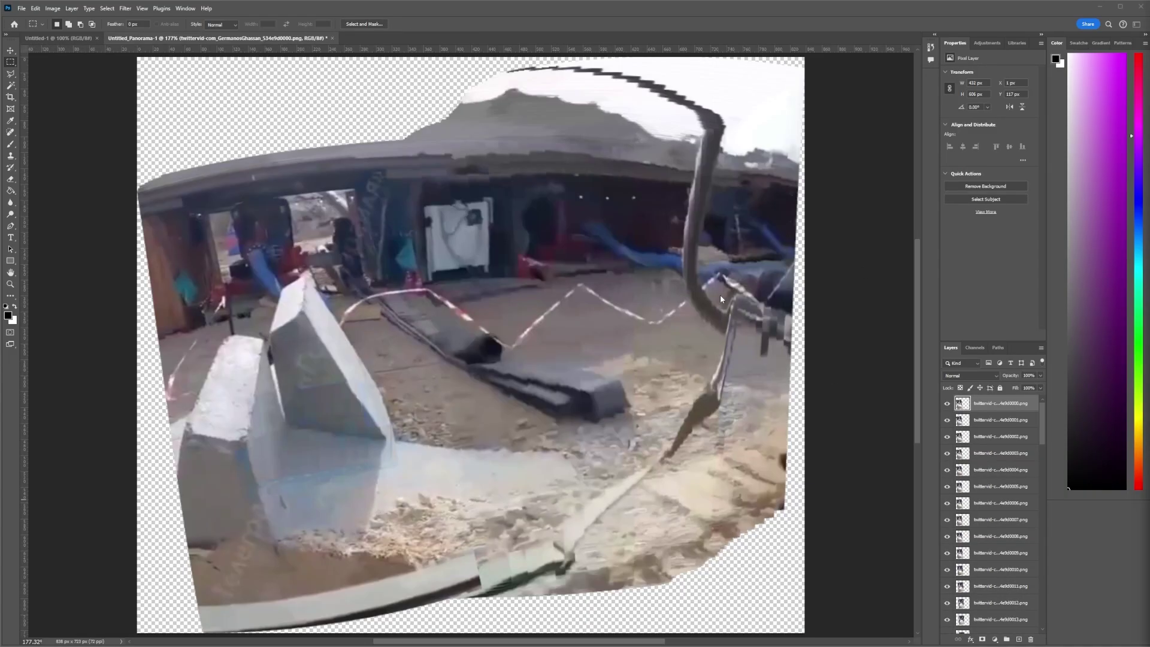
# In After Effects, create a new project folder named 'Panorama Frames'
pyautogui.scroll(1, 696, 250)
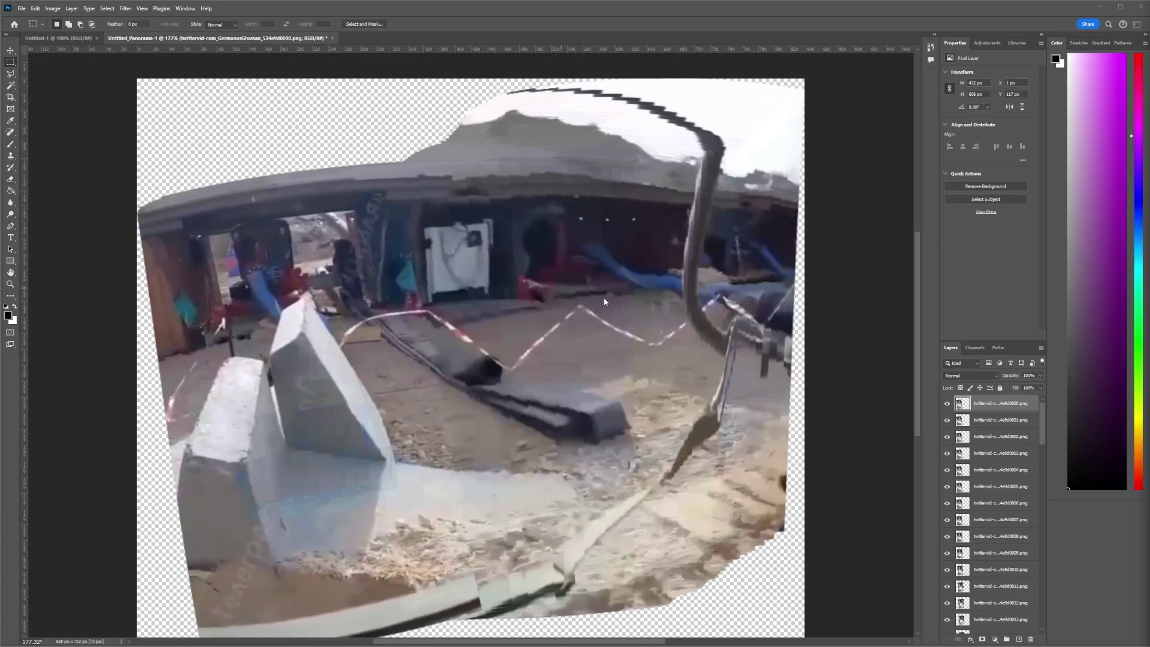
pyautogui.click(1094, 8)
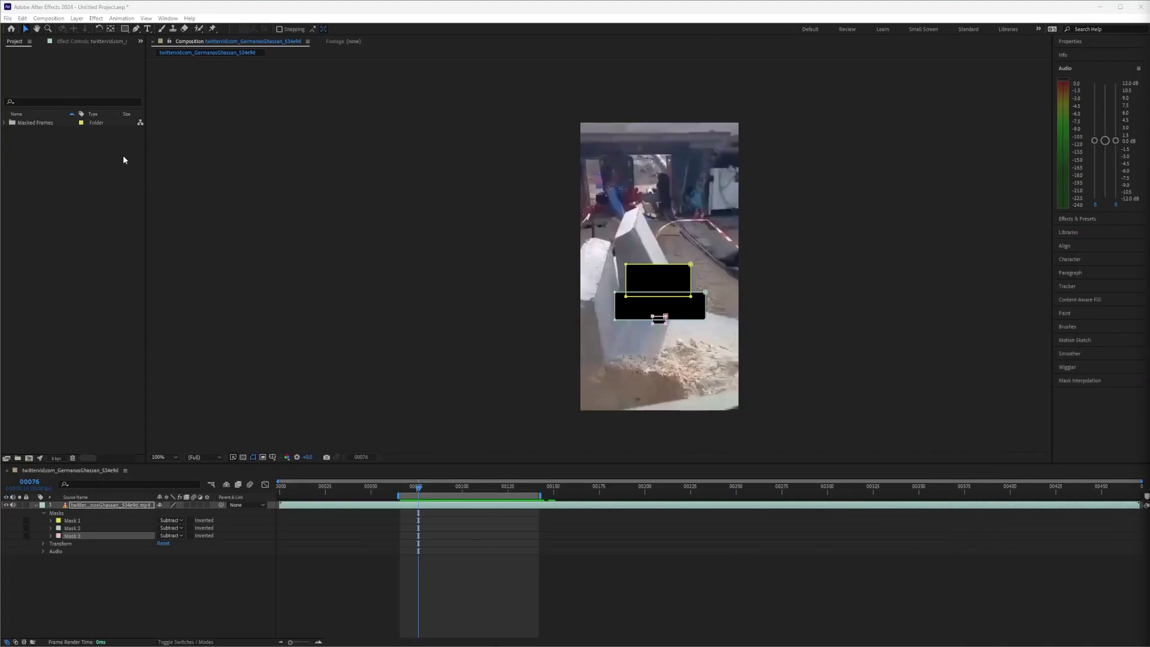
pyautogui.rightClick(35, 173)
pyautogui.click(65, 188)
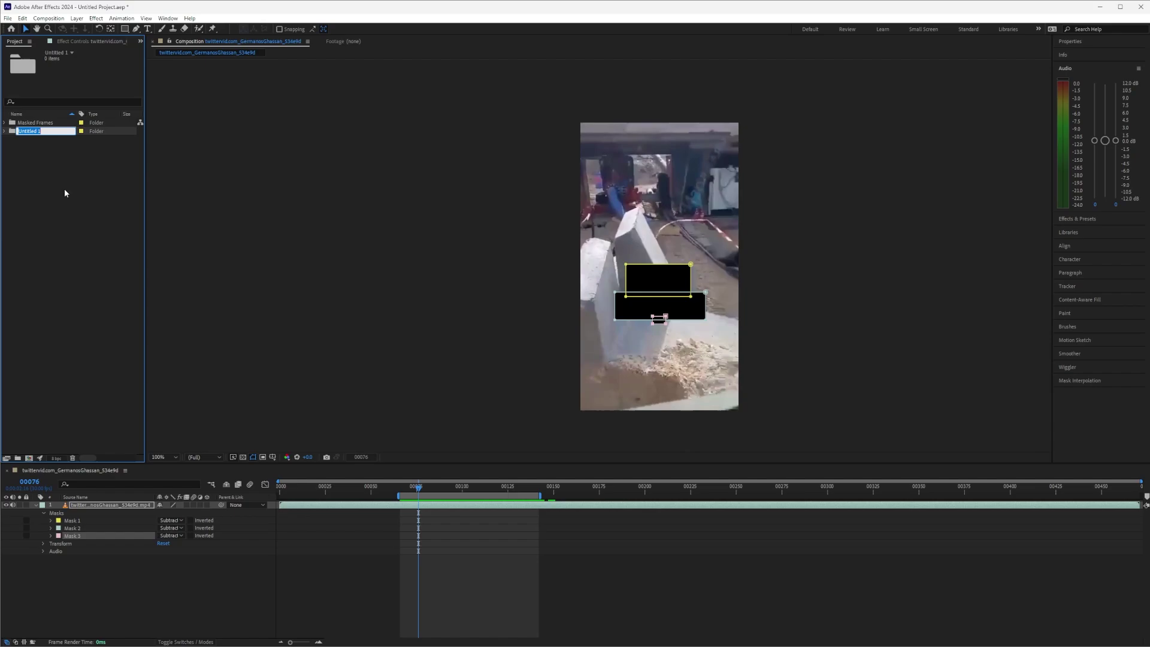
pyautogui.write('f')
pyautogui.write('anorama Frames')
pyautogui.press('Return')
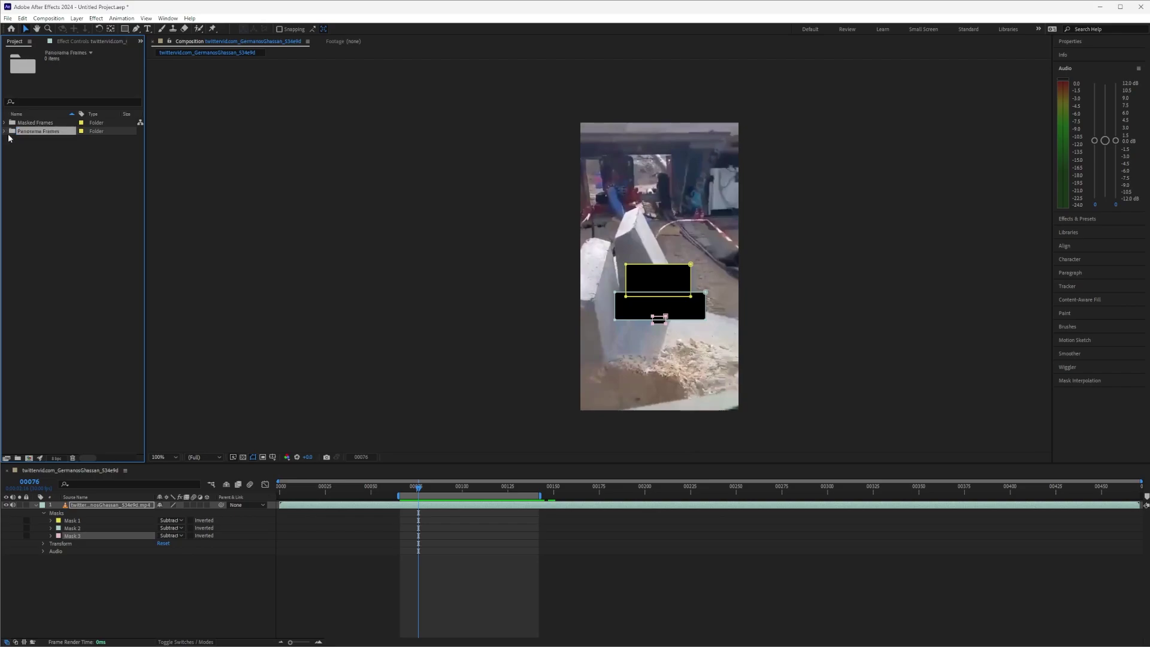
# Select frames 0000 through 0075 in Exports > Panorama Frames for import with PNG Sequence unchecked
pyautogui.click(8, 19)
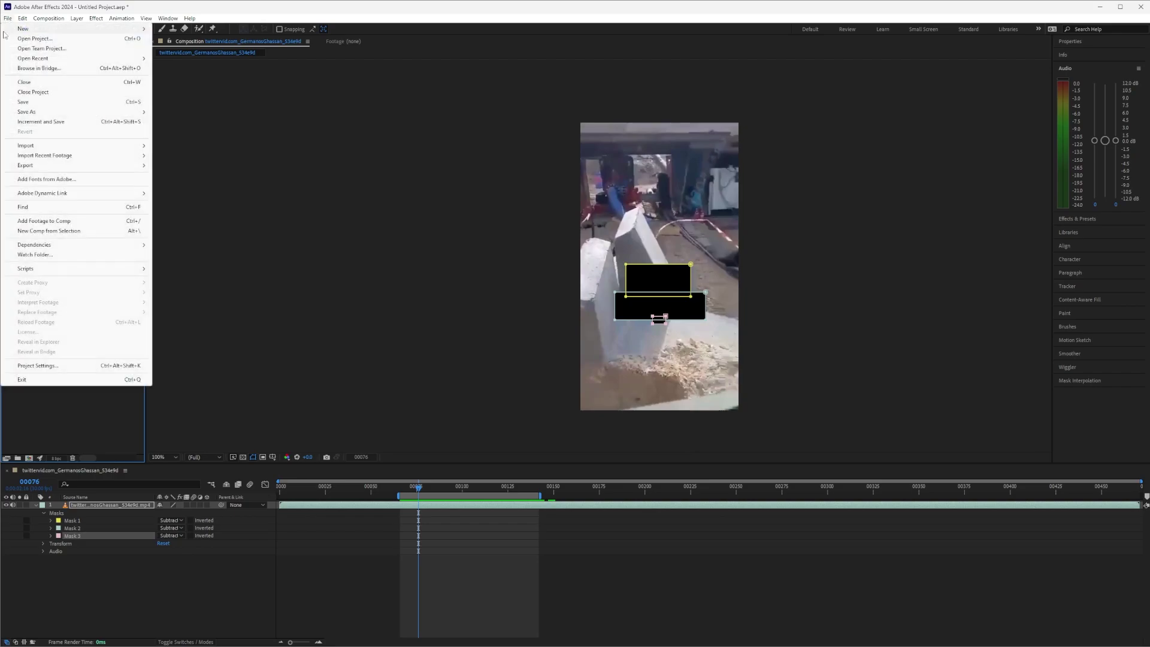
pyautogui.moveTo(60, 150)
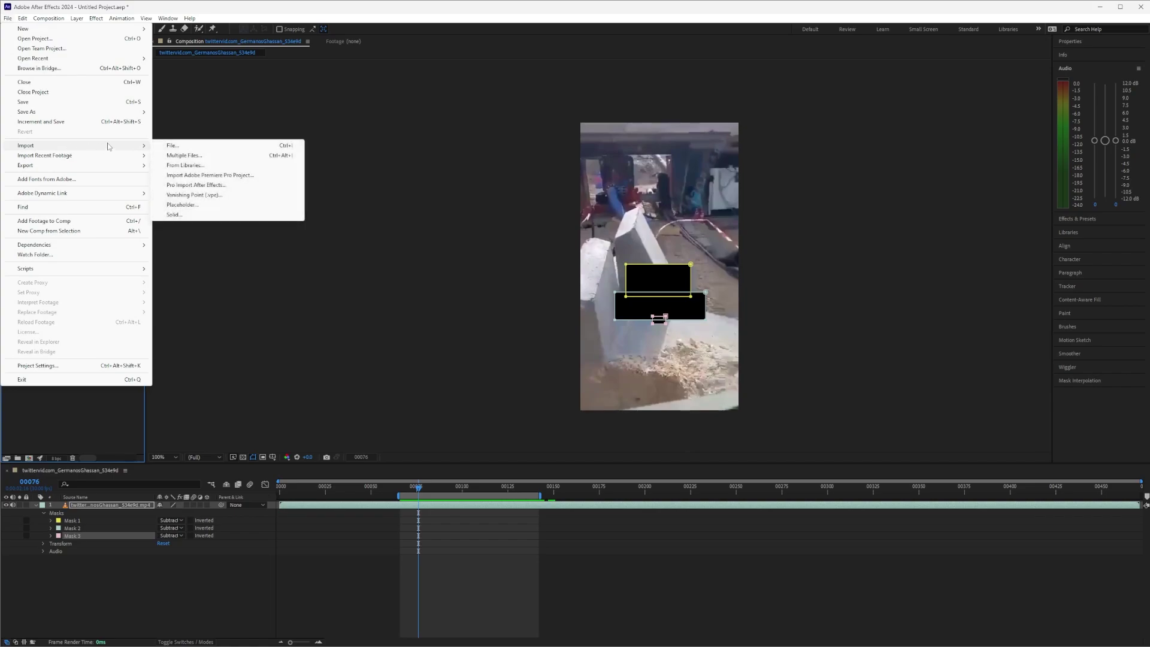
pyautogui.click(174, 146)
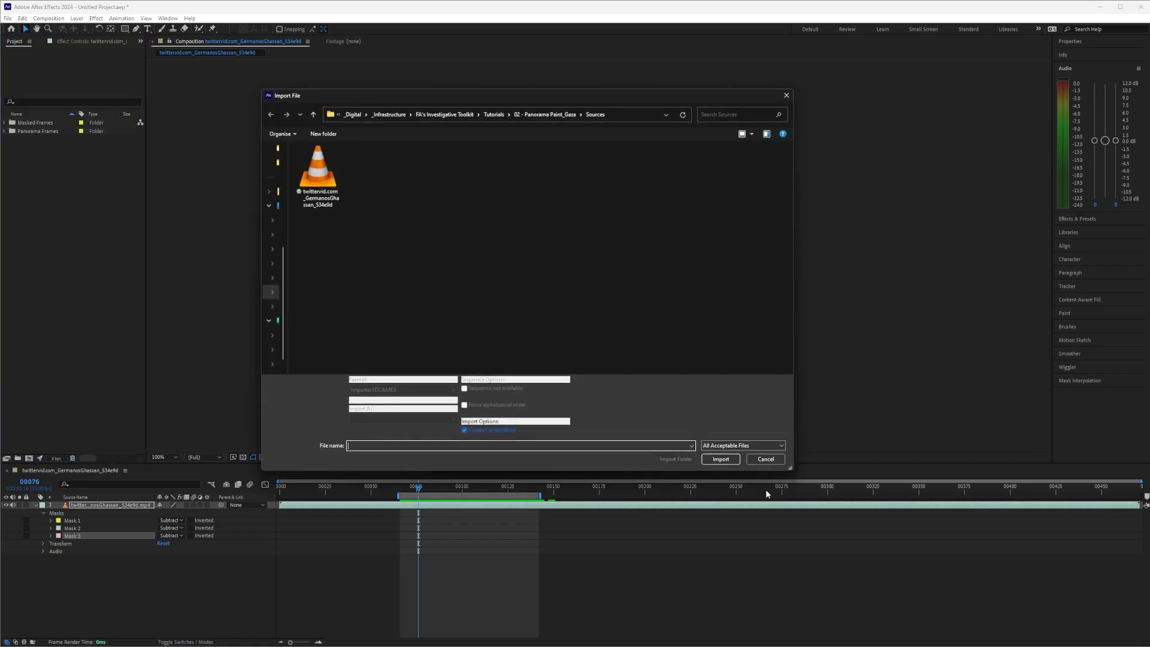
pyautogui.click(545, 115)
pyautogui.doubleClick(334, 175)
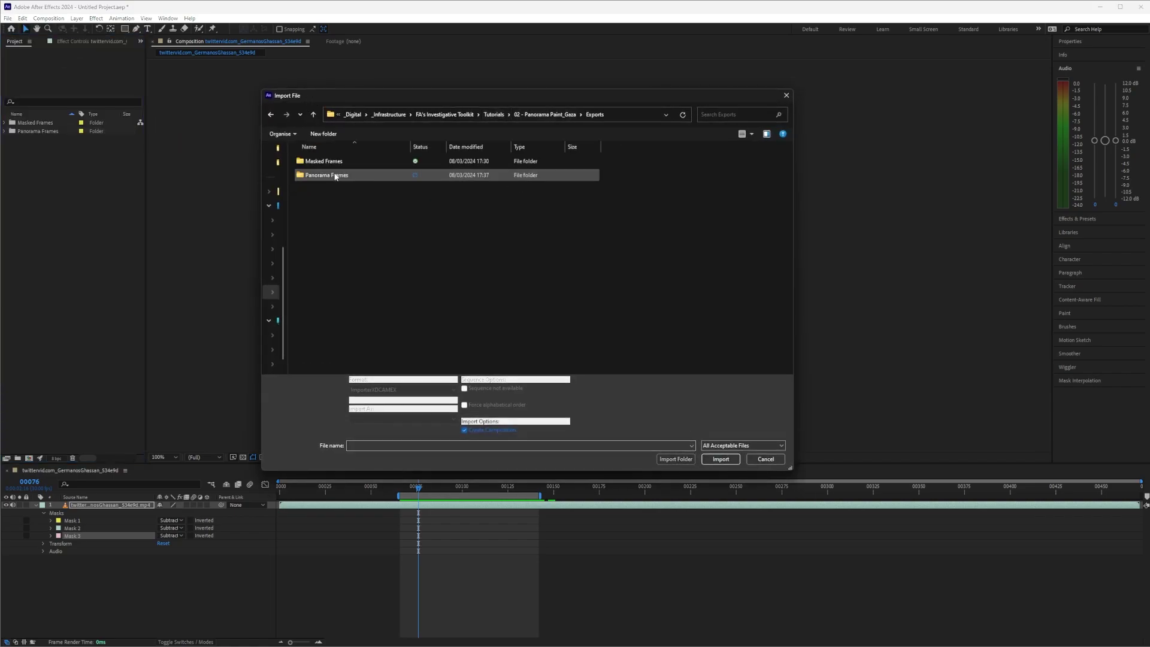
pyautogui.doubleClick(350, 173)
pyautogui.click(328, 168)
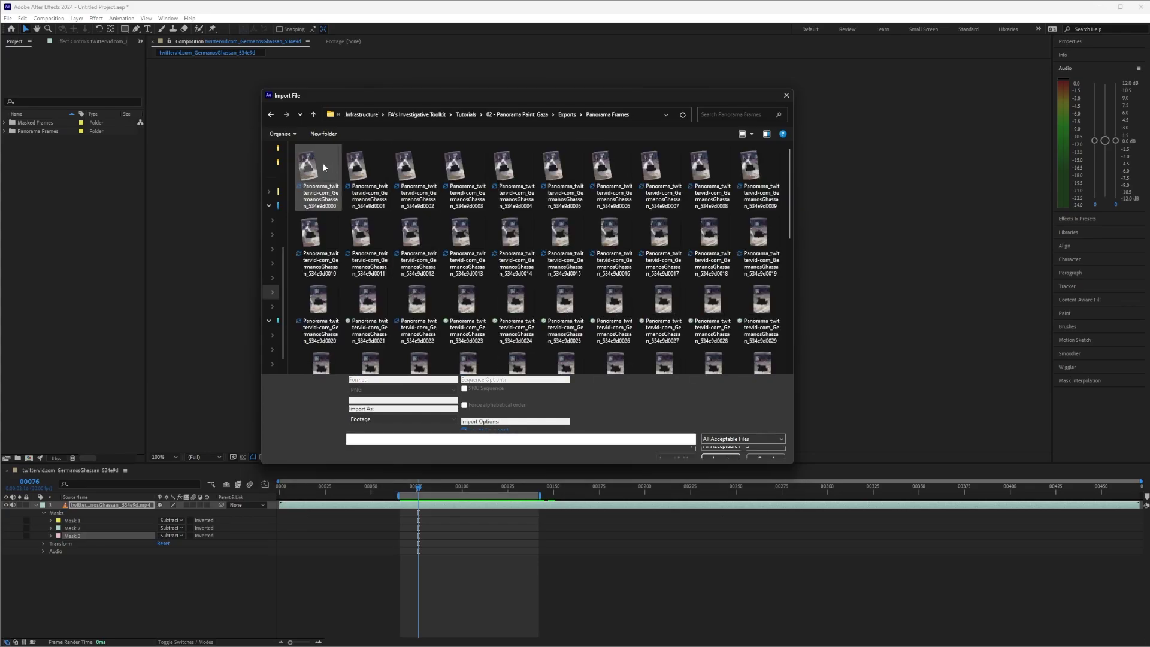
pyautogui.scroll(-5, 656, 211)
pyautogui.keyDown('shift'); pyautogui.click(564, 327); pyautogui.keyUp('shift')
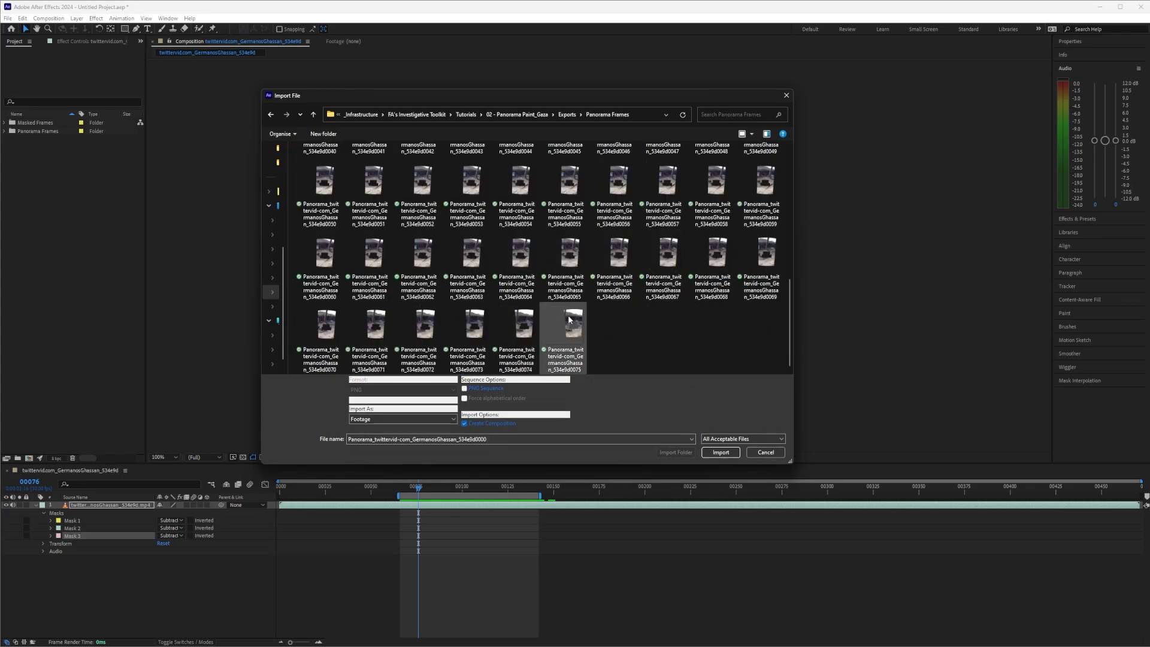
pyautogui.click(464, 389)
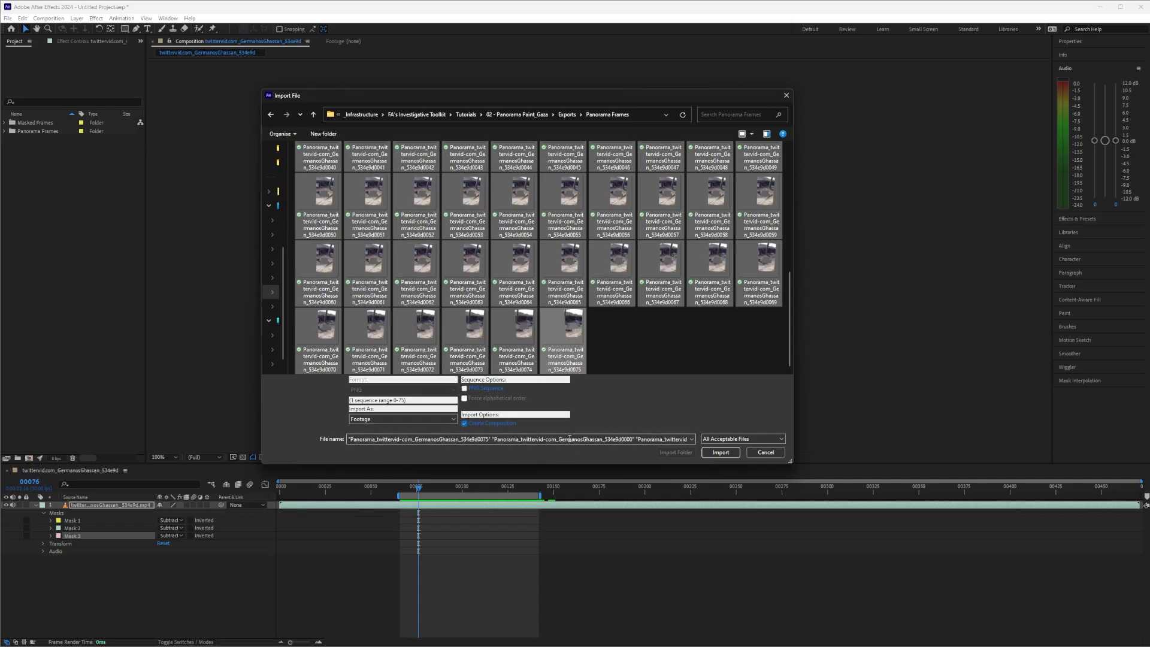
# Import the selected frames and build a single composition with them as sequenced layers
pyautogui.click(713, 451)
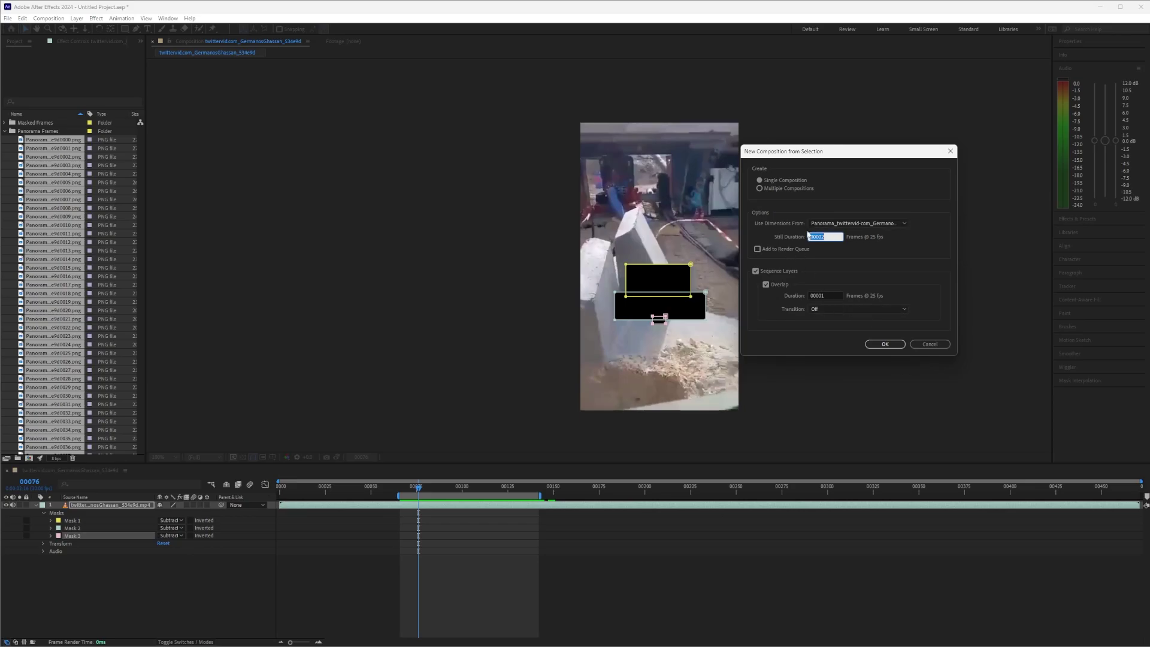
pyautogui.moveTo(847, 158); pyautogui.dragTo(810, 146)
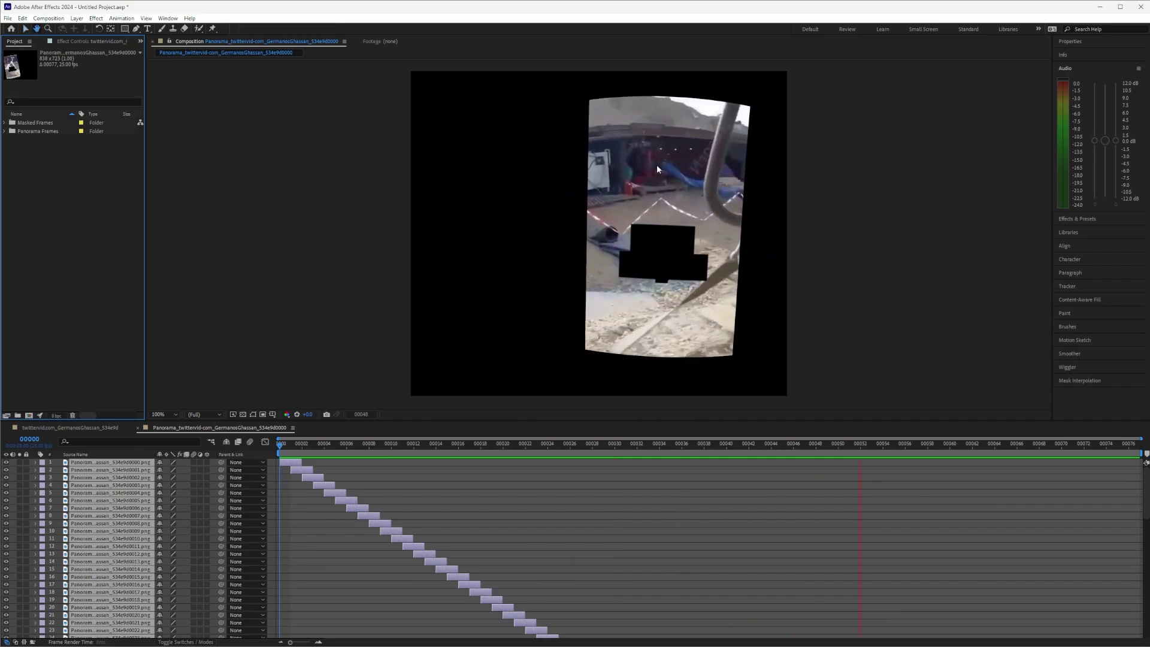
# Drag all frame layers' out-points to the composition's end and preview the panorama accumulating
pyautogui.press('space')
pyautogui.moveTo(300, 462); pyautogui.dragTo(1137, 462)
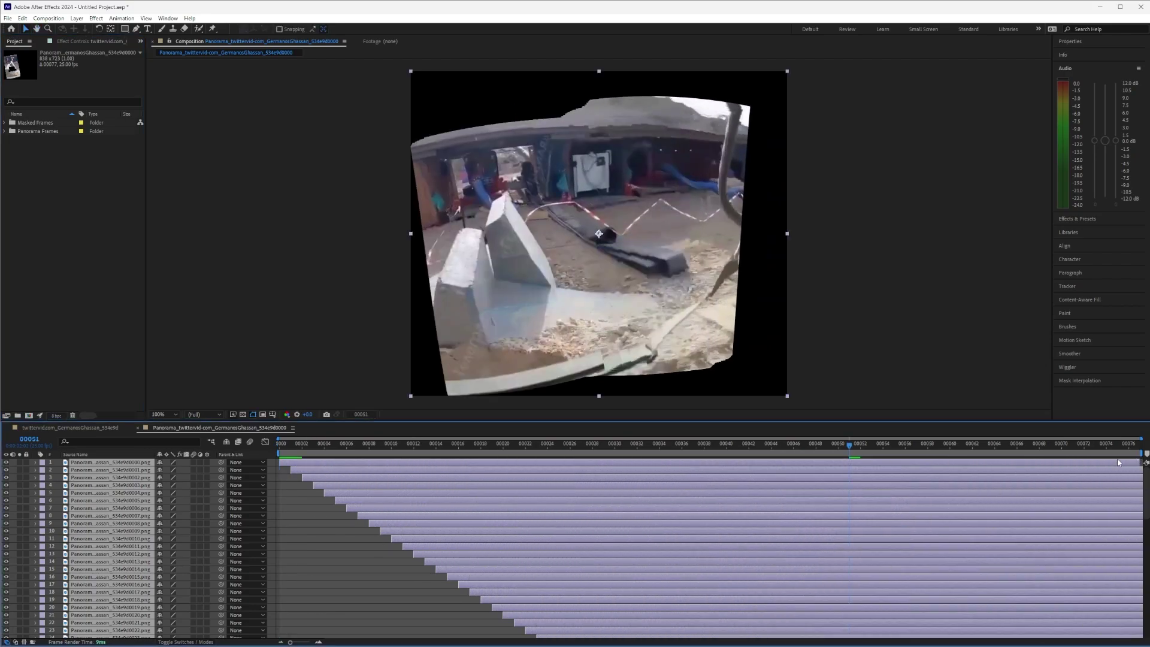
pyautogui.press('Home')
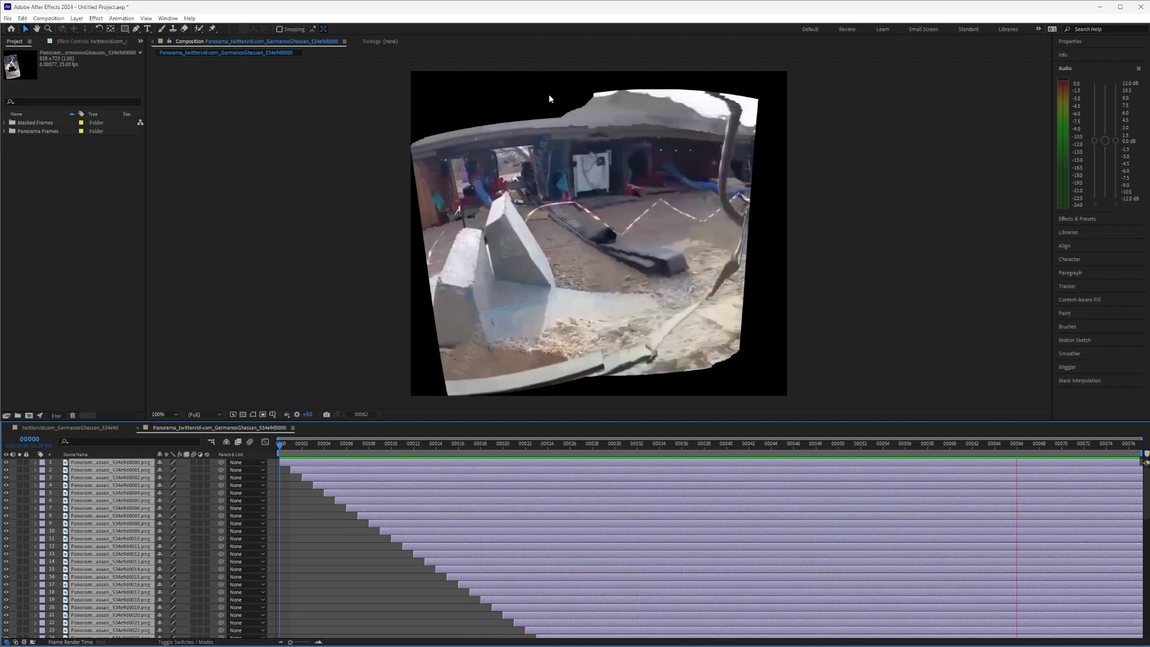
pyautogui.press('space')
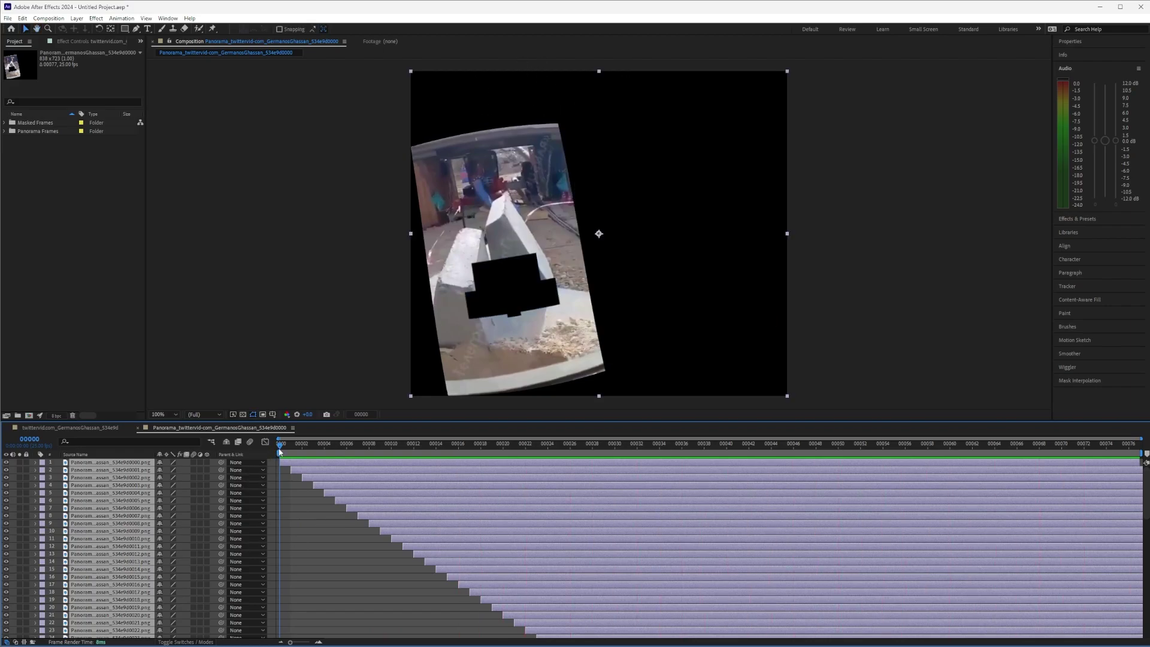
pyautogui.moveTo(288, 451); pyautogui.dragTo(271, 493)
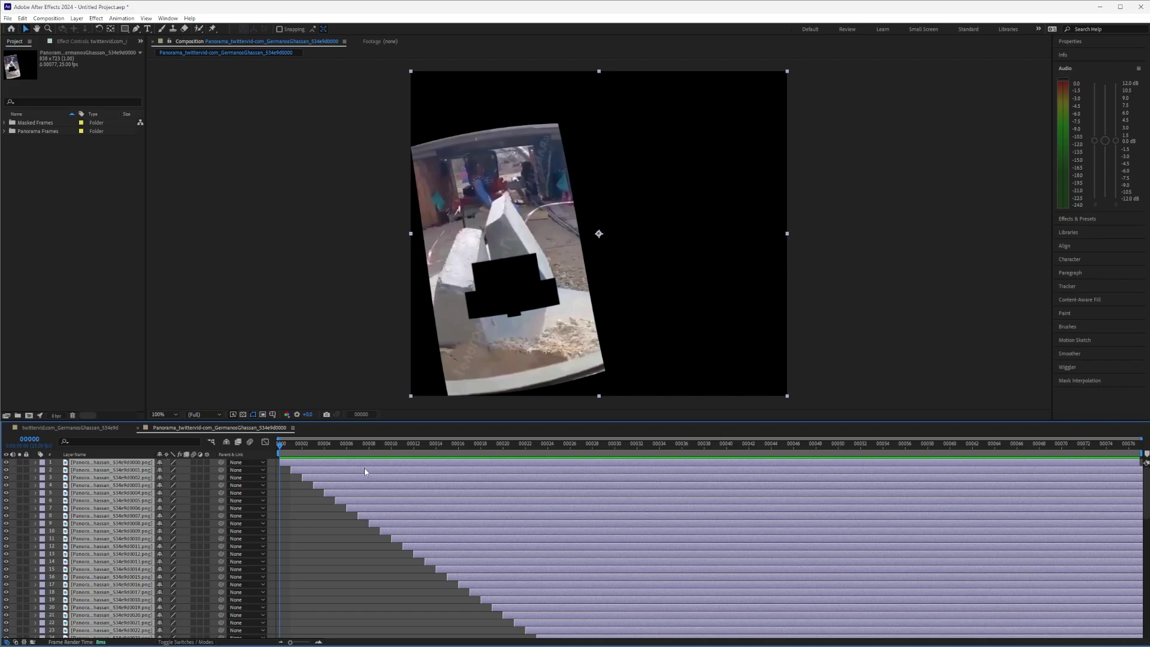
# Show source names, select layers 76 up through 1, and cut them to reverse the stack
pyautogui.click(92, 455)
pyautogui.click(321, 341)
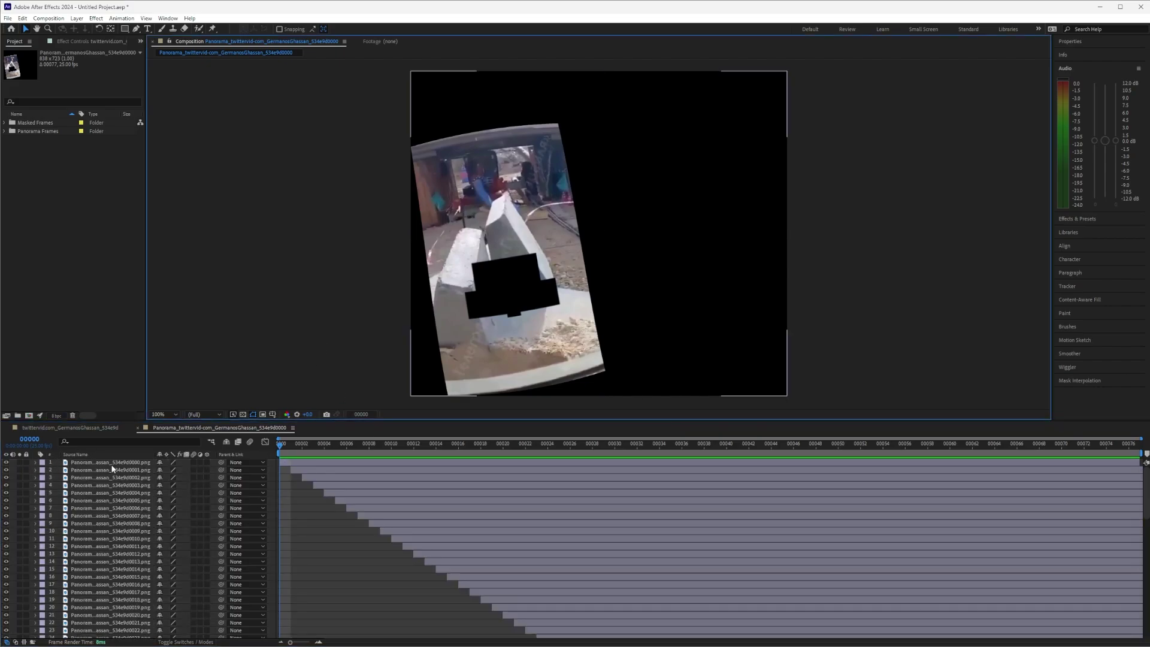
pyautogui.scroll(-15, 114, 480)
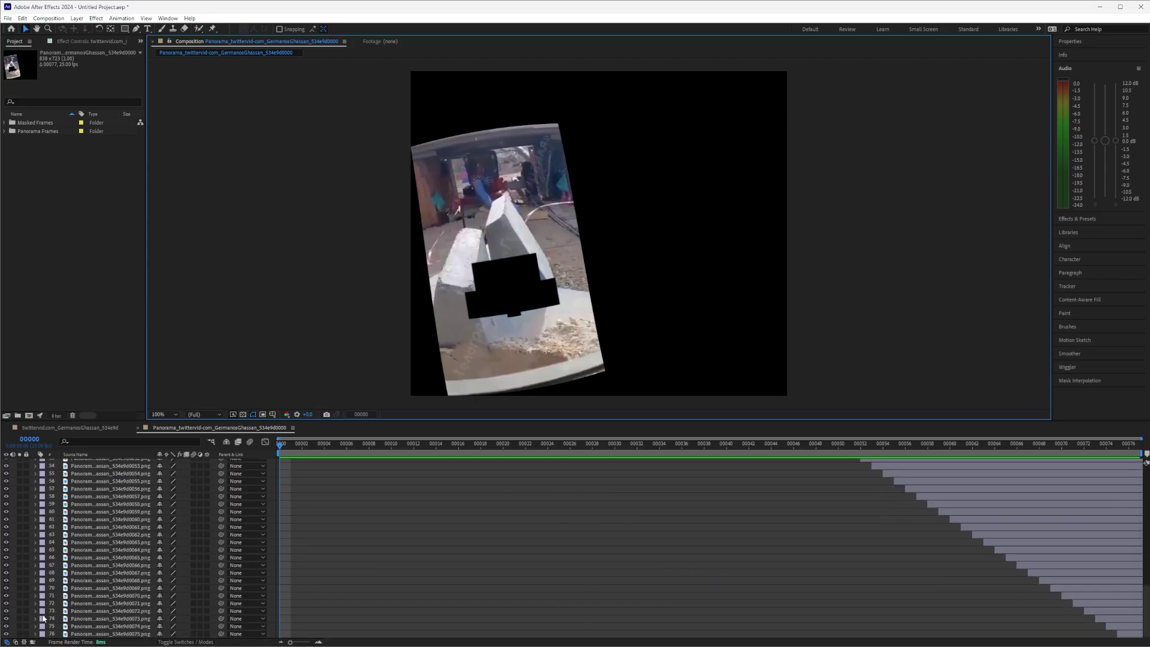
pyautogui.click(102, 633)
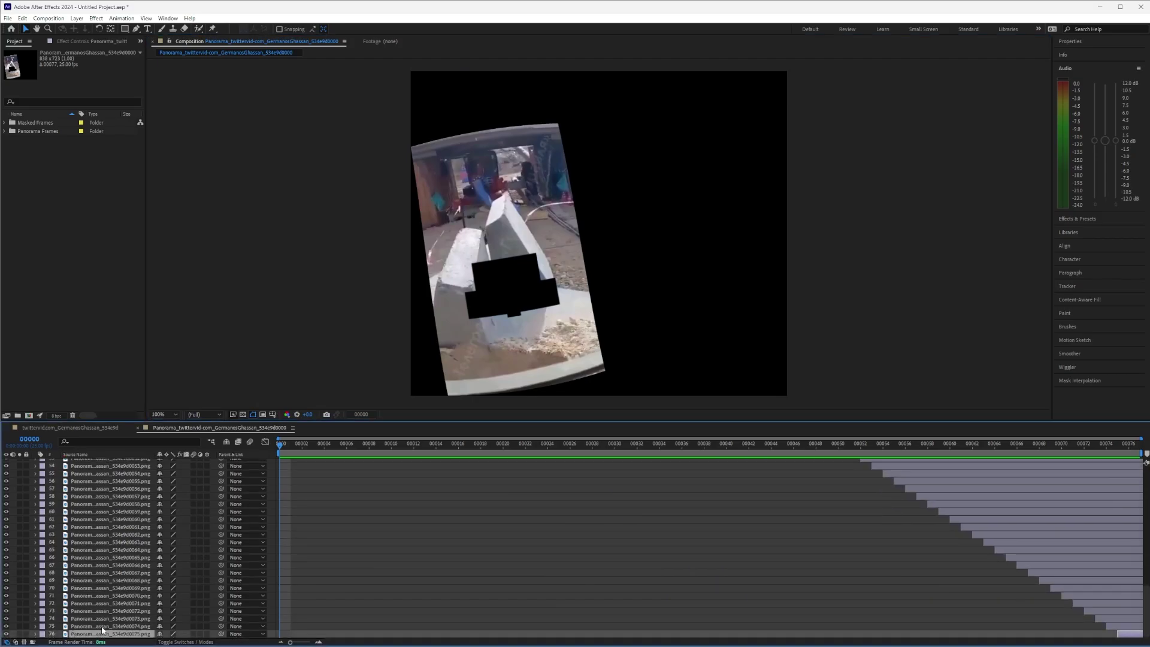
pyautogui.scroll(15, 123, 597)
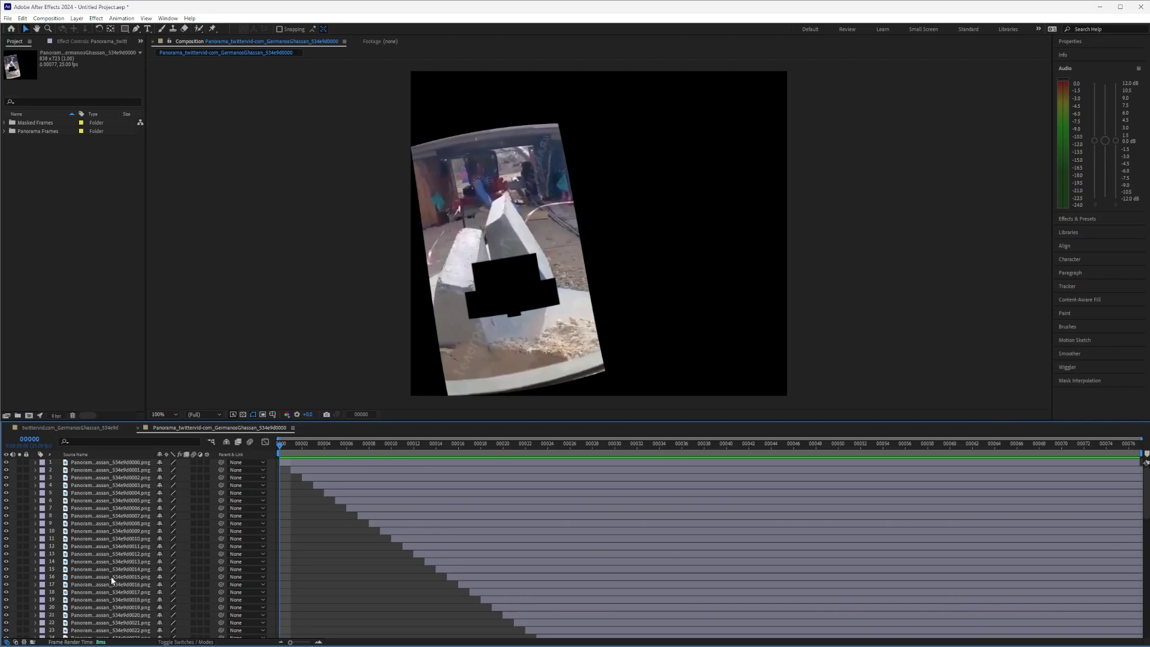
pyautogui.keyDown('shift'); pyautogui.click(127, 463); pyautogui.keyUp('shift')
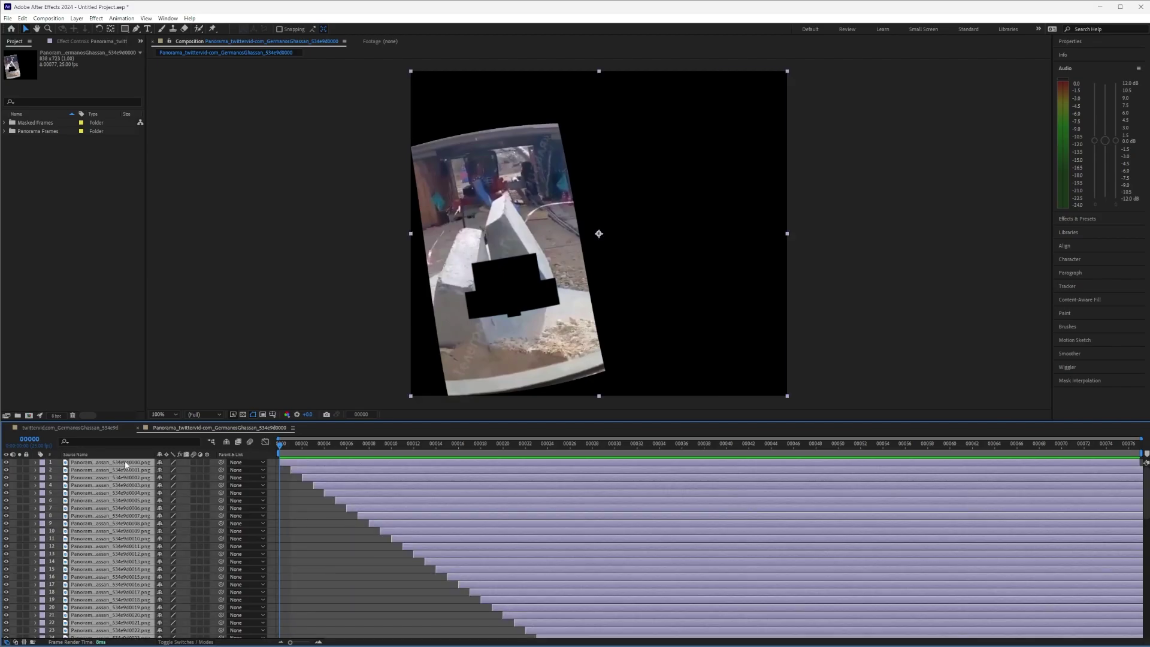
pyautogui.press('Delete')
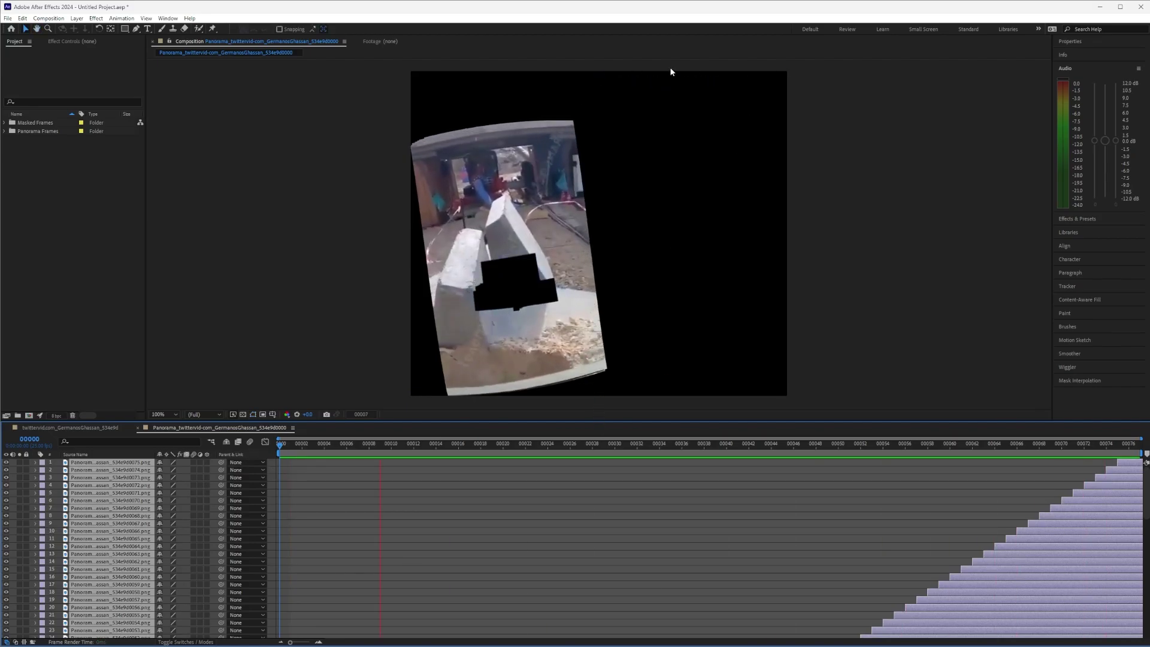
pyautogui.click(752, 338)
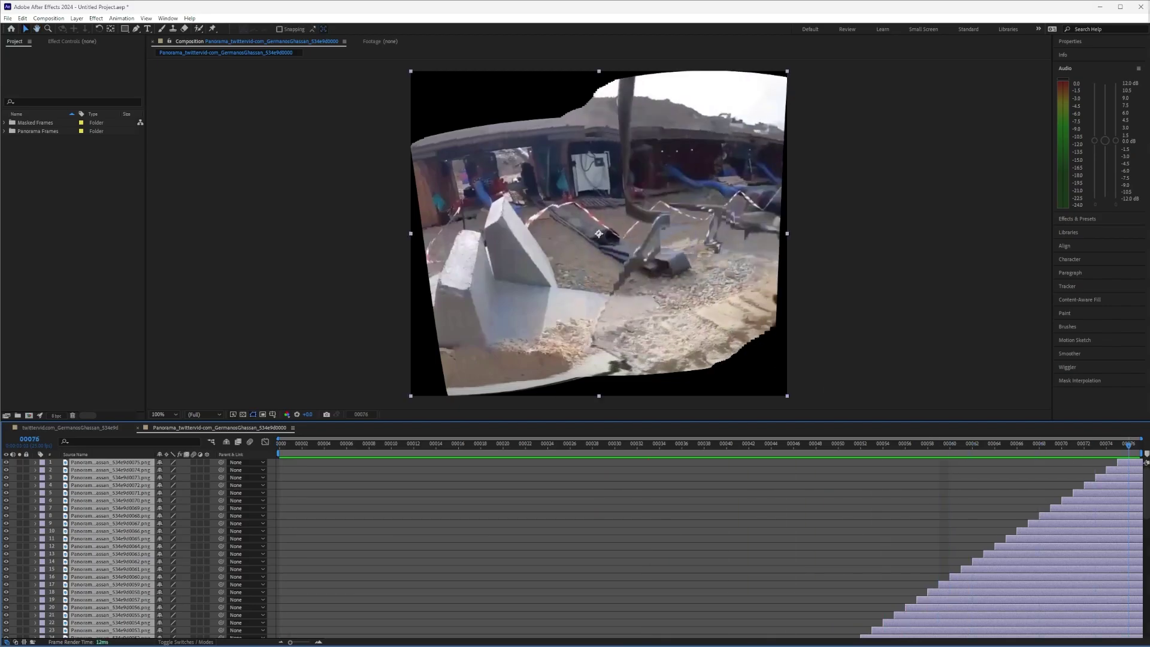
pyautogui.press('pageup')
pyautogui.press('pageup')
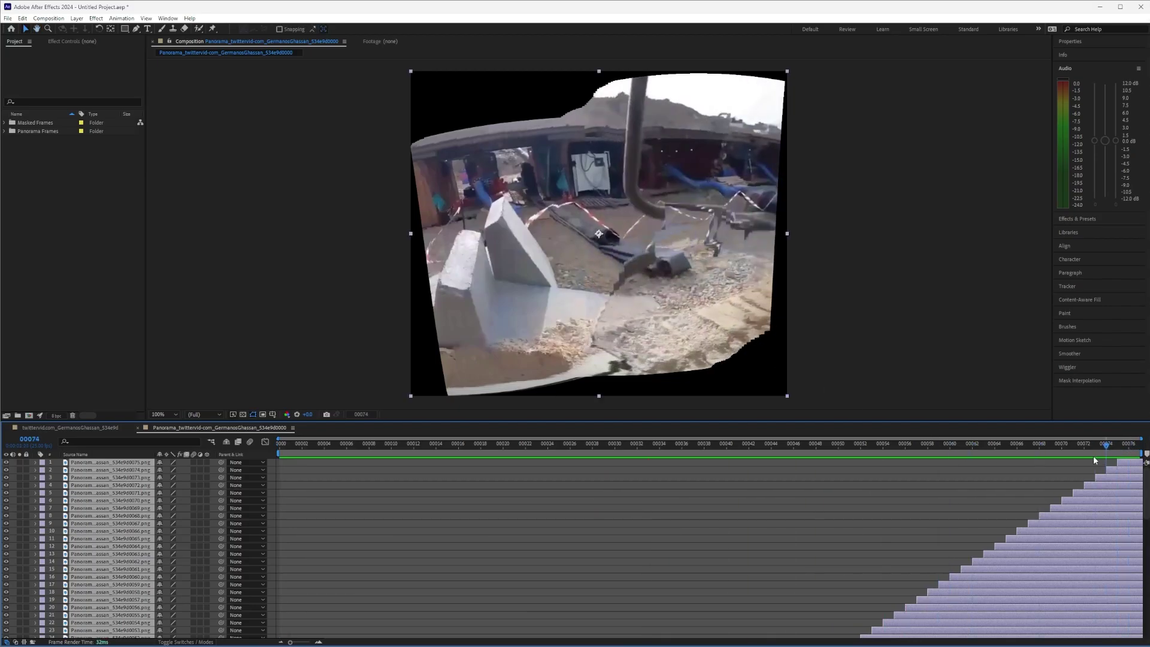
pyautogui.press('pageup')
pyautogui.press('pageup')
pyautogui.press('pagedown')
pyautogui.press('pagedown')
pyautogui.press('pageup')
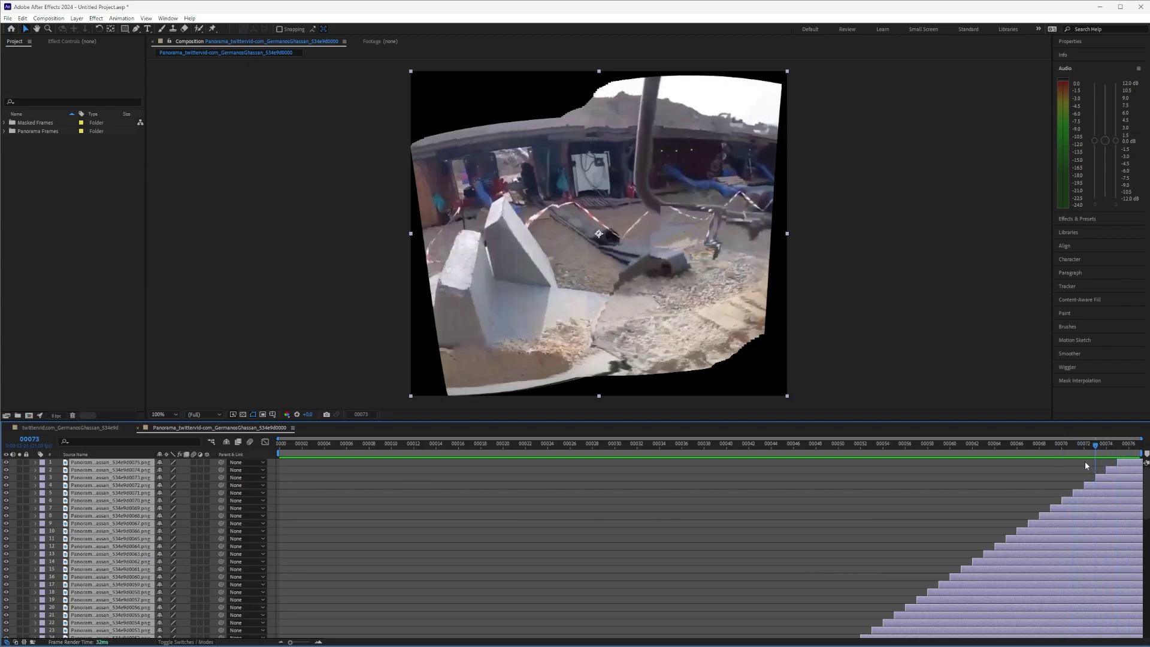
pyautogui.press('pageup')
pyautogui.press('pageup')
pyautogui.press('pageup')
pyautogui.press('pageup')
pyautogui.press('pageup')
pyautogui.press('pageup')
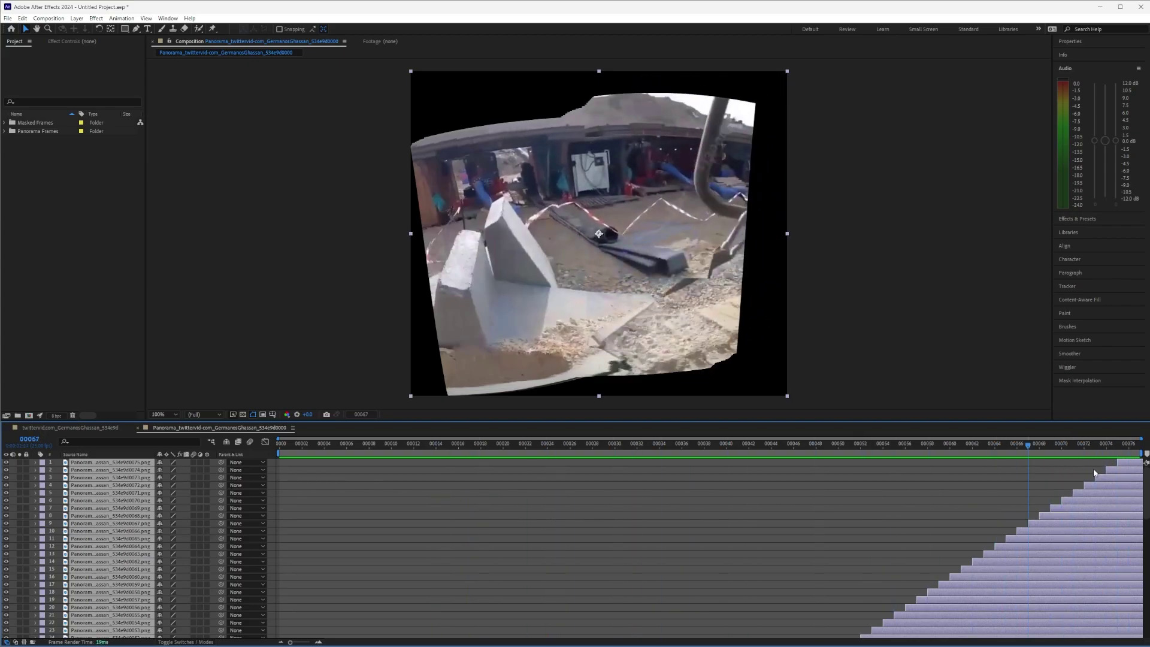
pyautogui.press('End')
pyautogui.moveTo(1119, 450); pyautogui.dragTo(1087, 449)
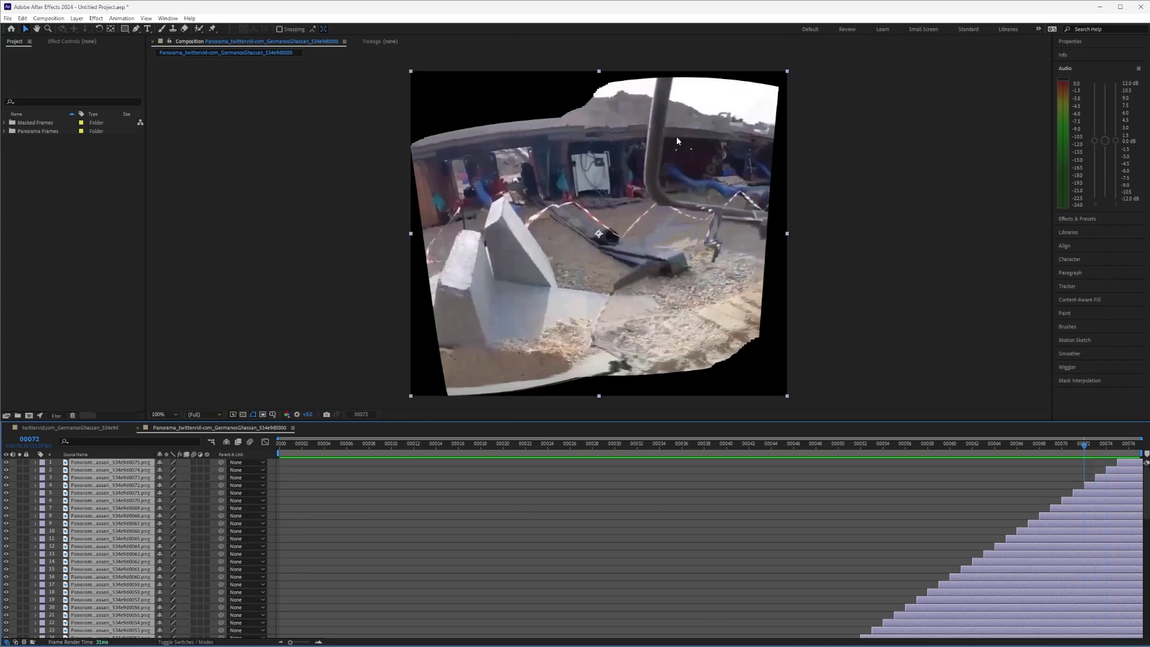